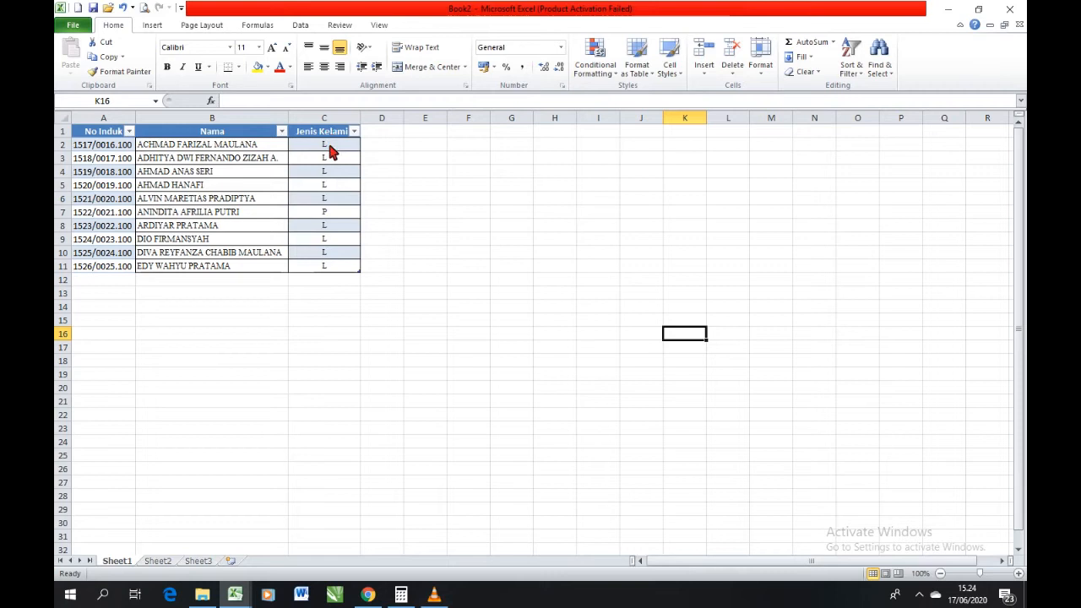
click(237, 175)
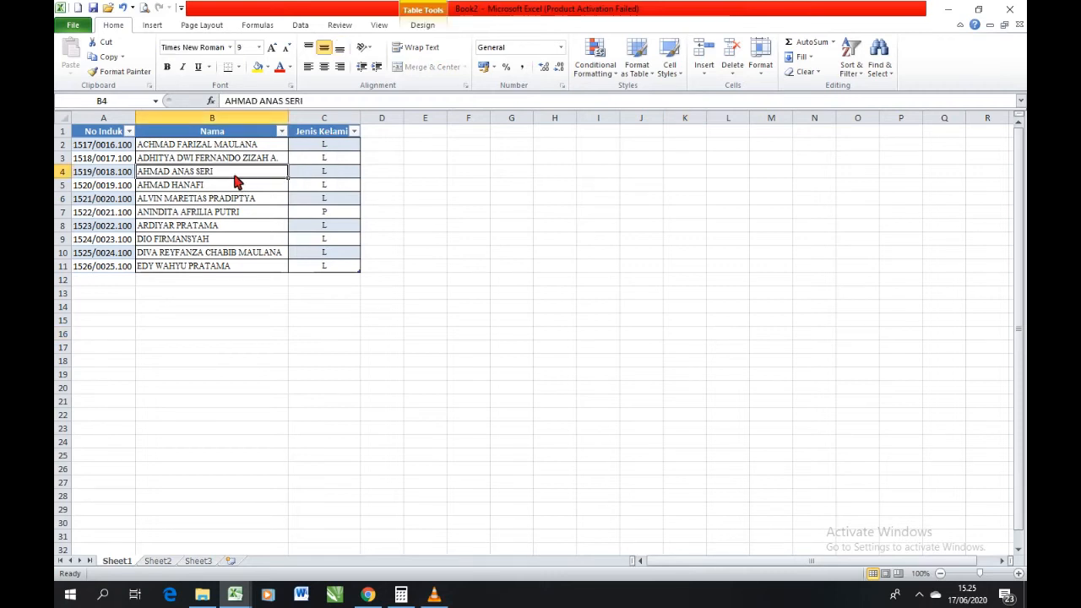
click(324, 161)
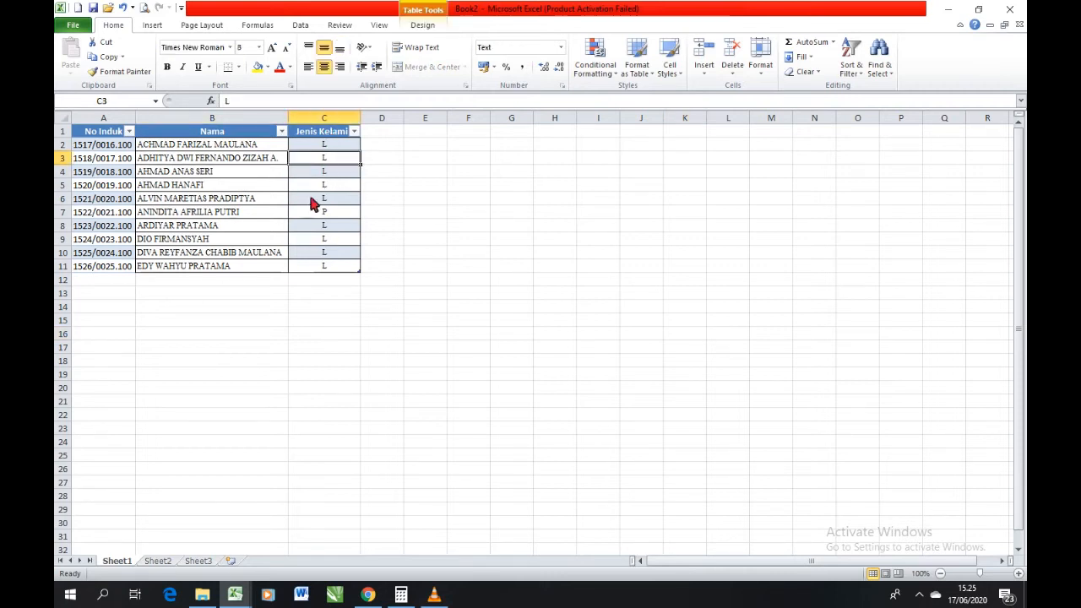
click(217, 215)
click(201, 174)
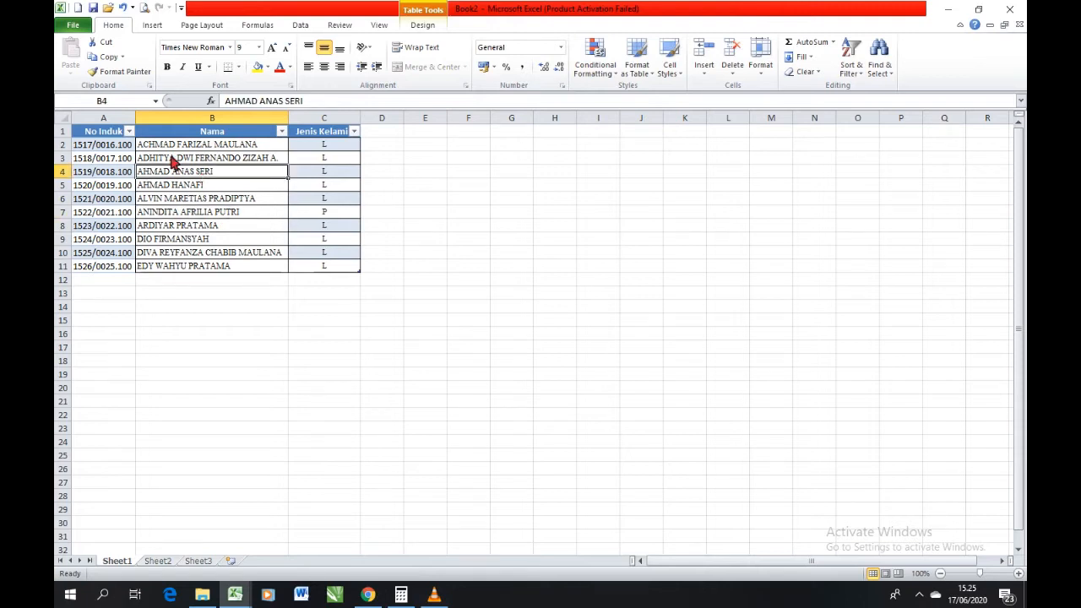
Rename the student data table to tabel_mahasiswa.
click(174, 160)
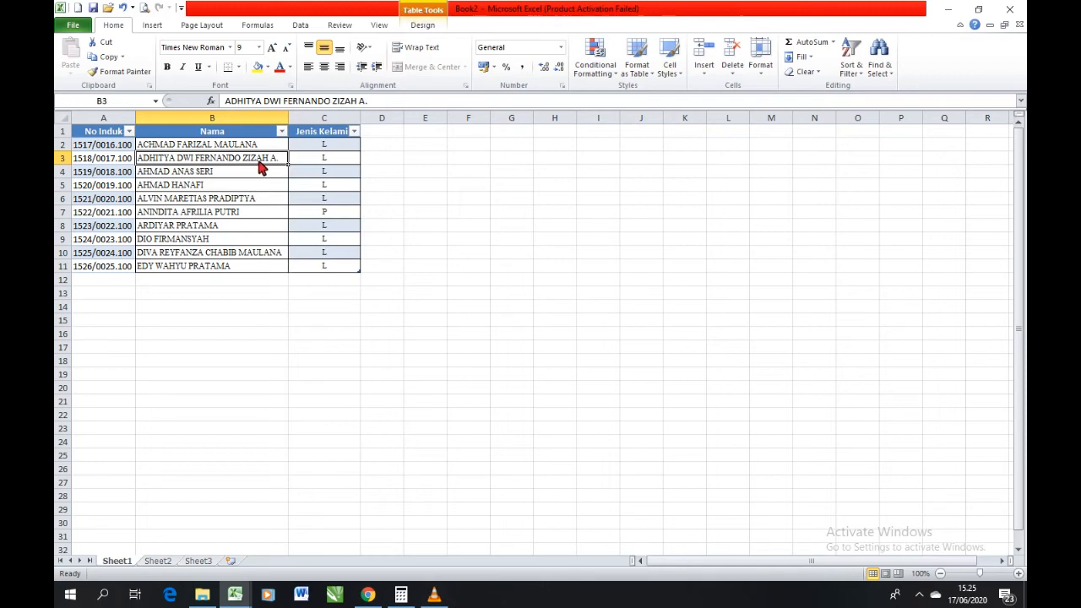
click(422, 25)
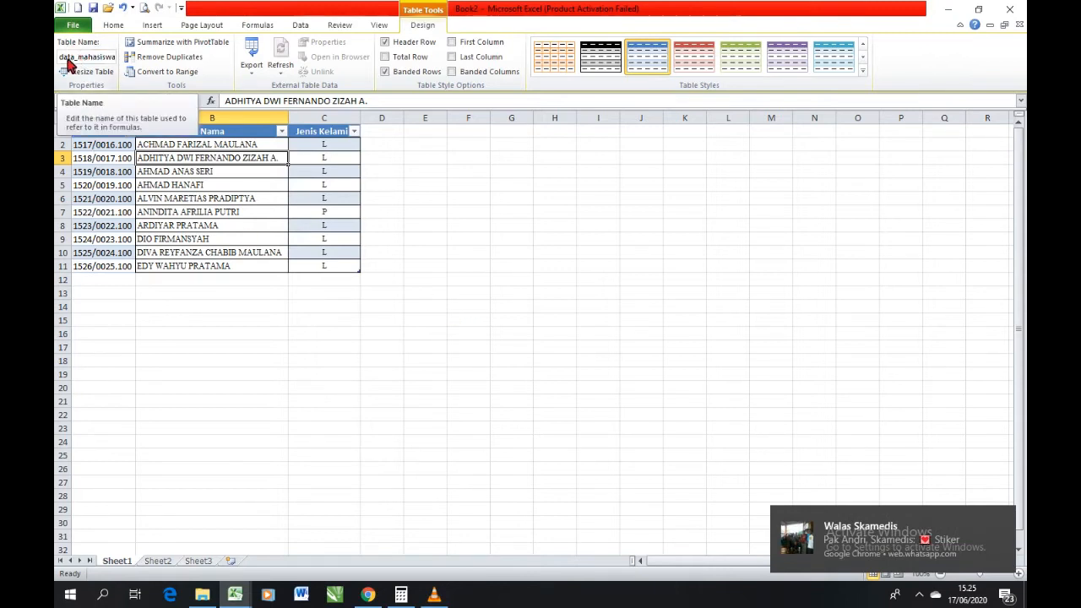
click(85, 59)
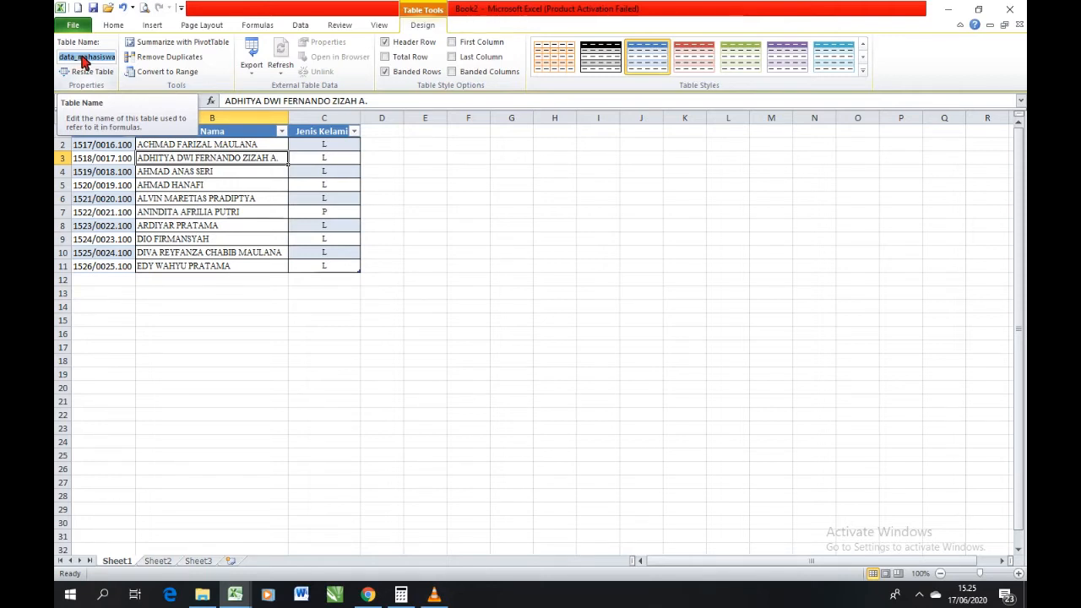
key(Return)
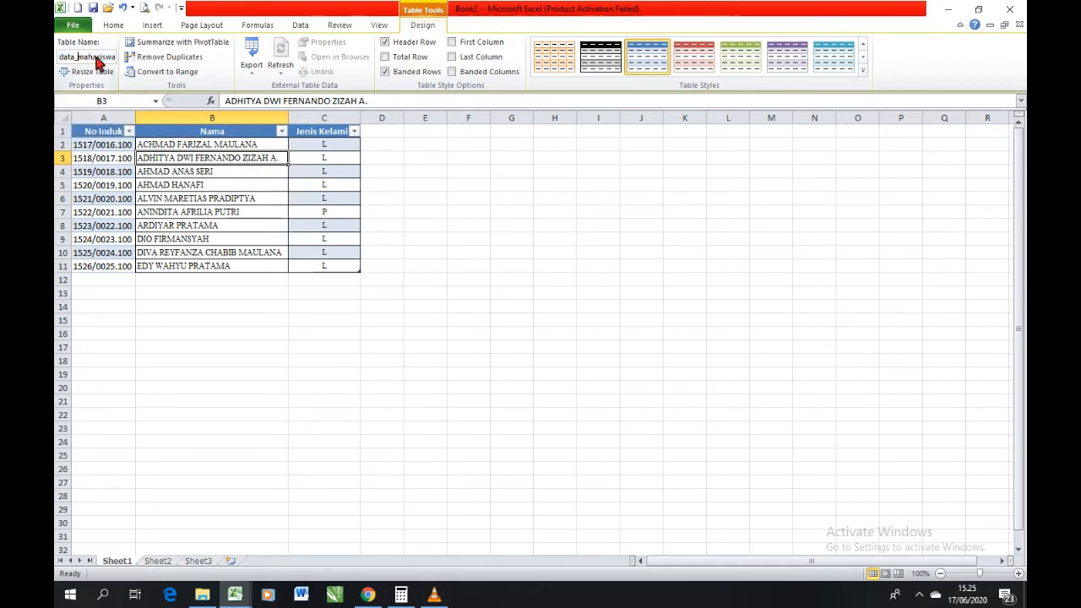
double_click(96, 59)
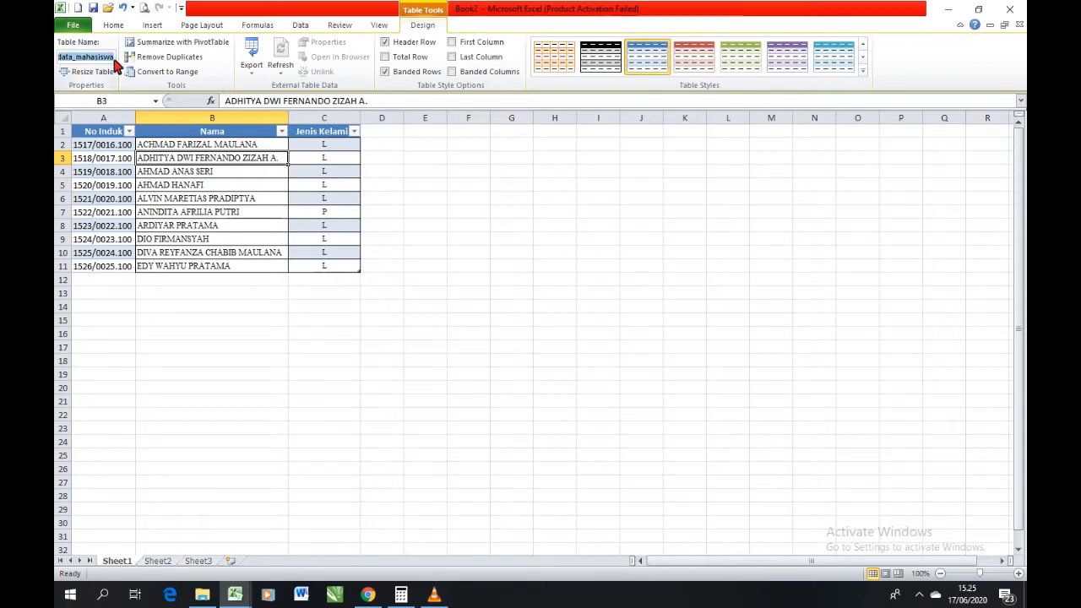
text(tabel_)
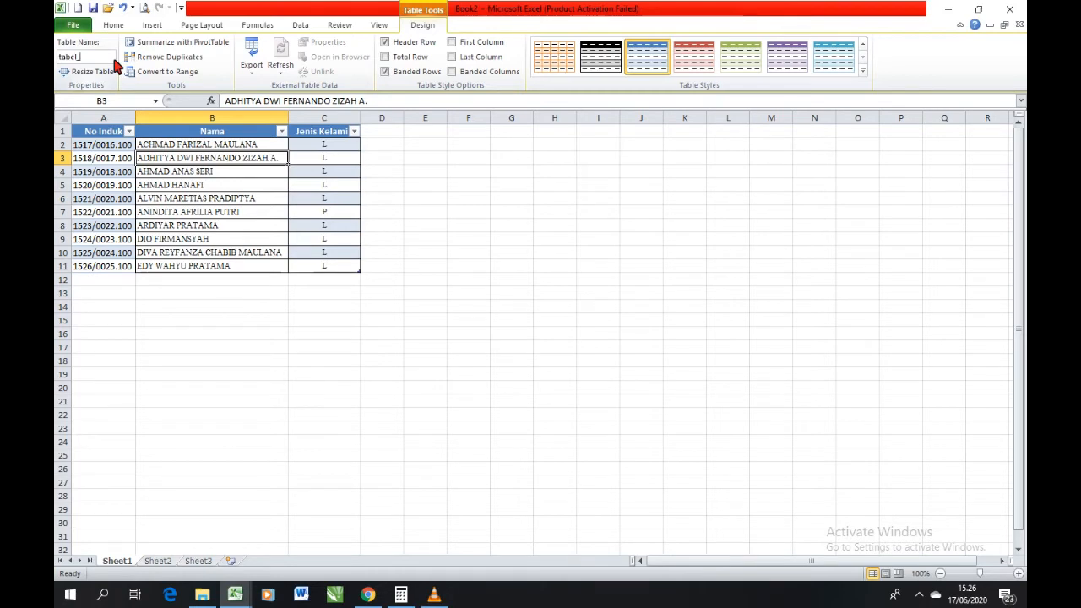
text(mahasiswa)
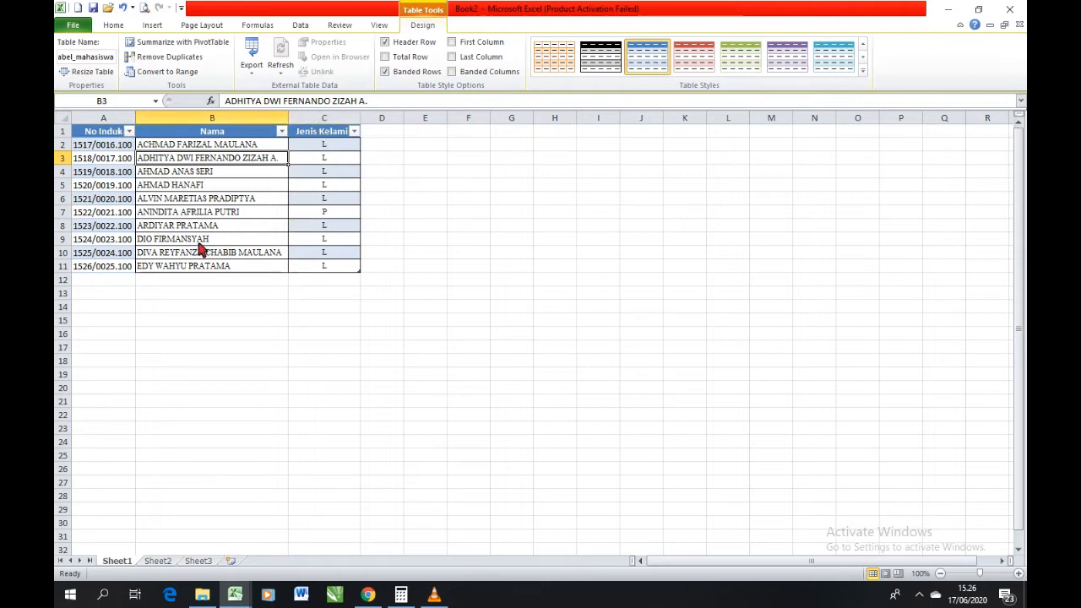
click(122, 149)
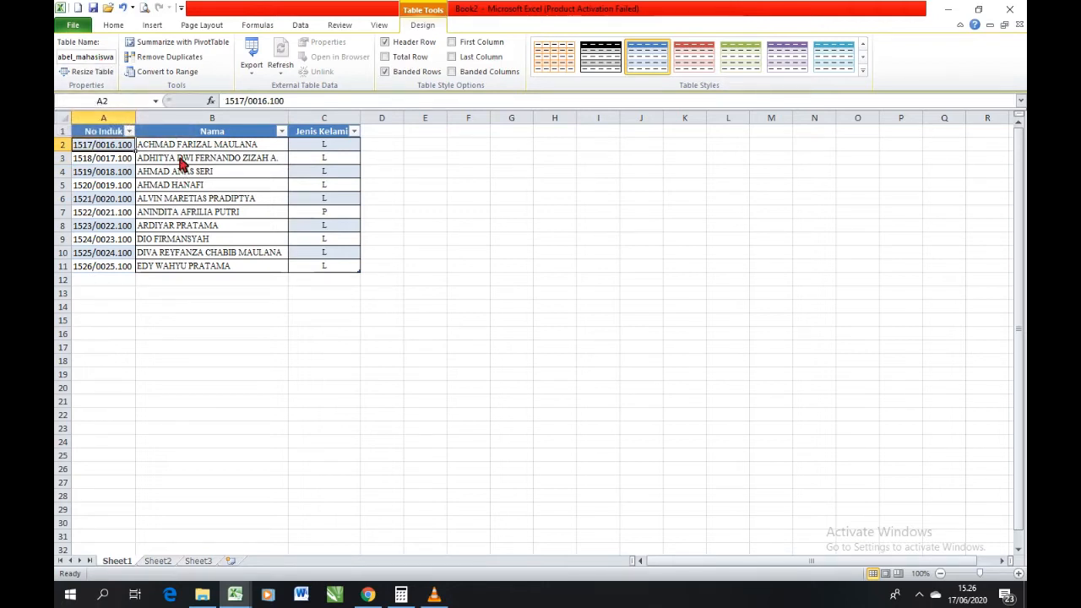
key(Right)
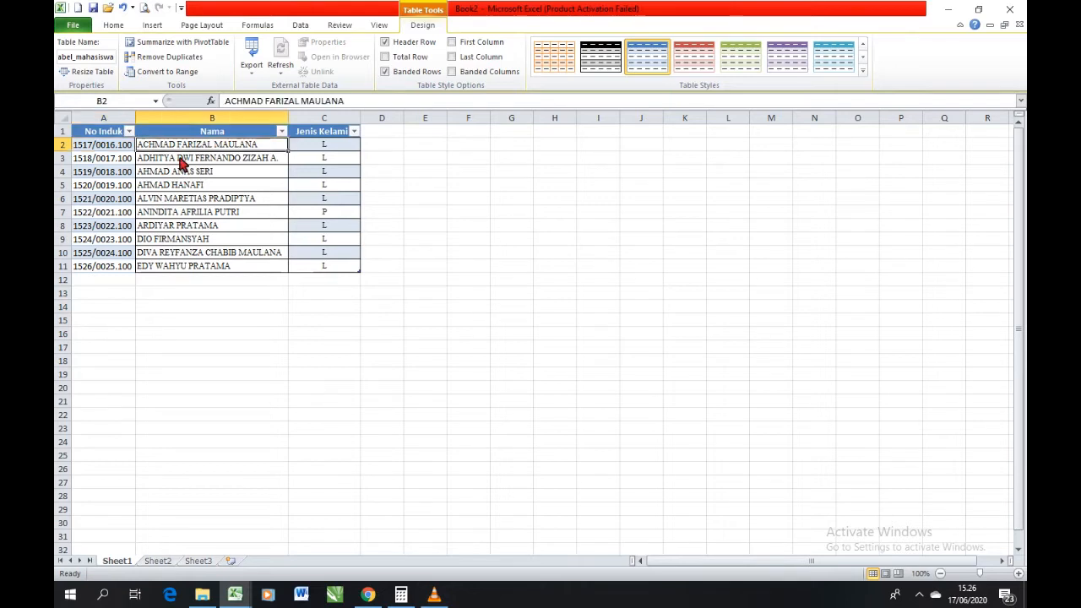
click(179, 158)
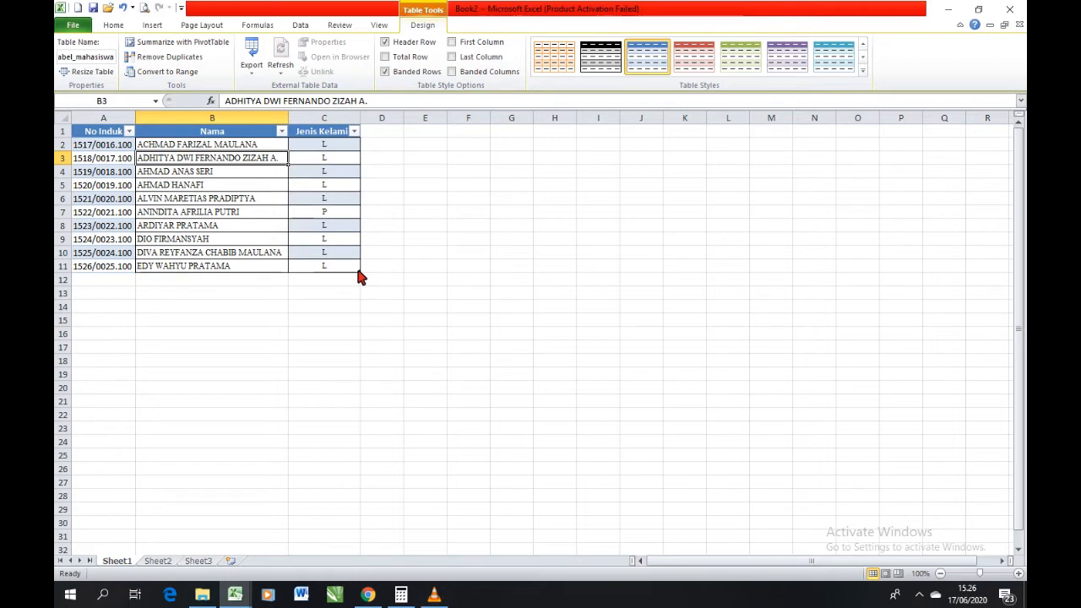
Extend the table by two columns so that it also covers columns D and E.
drag(360, 273, 425, 272)
click(386, 136)
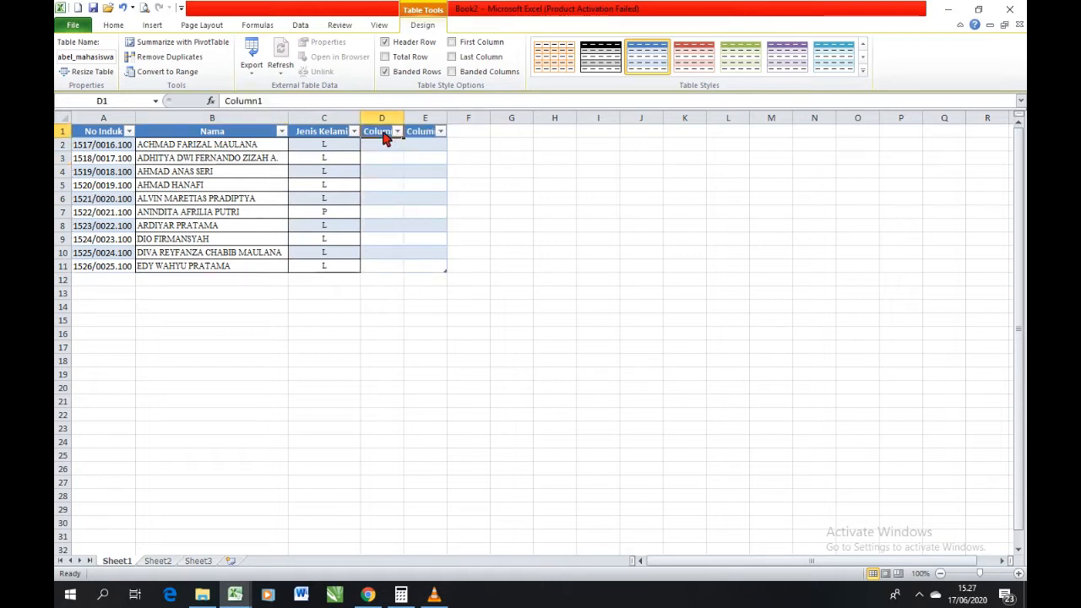
click(419, 128)
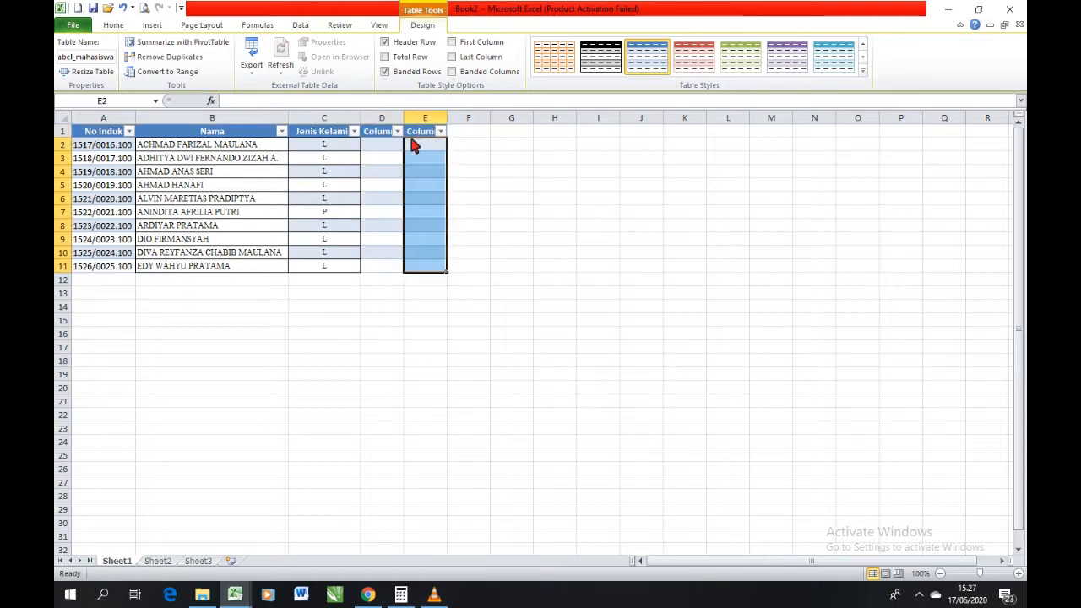
click(382, 136)
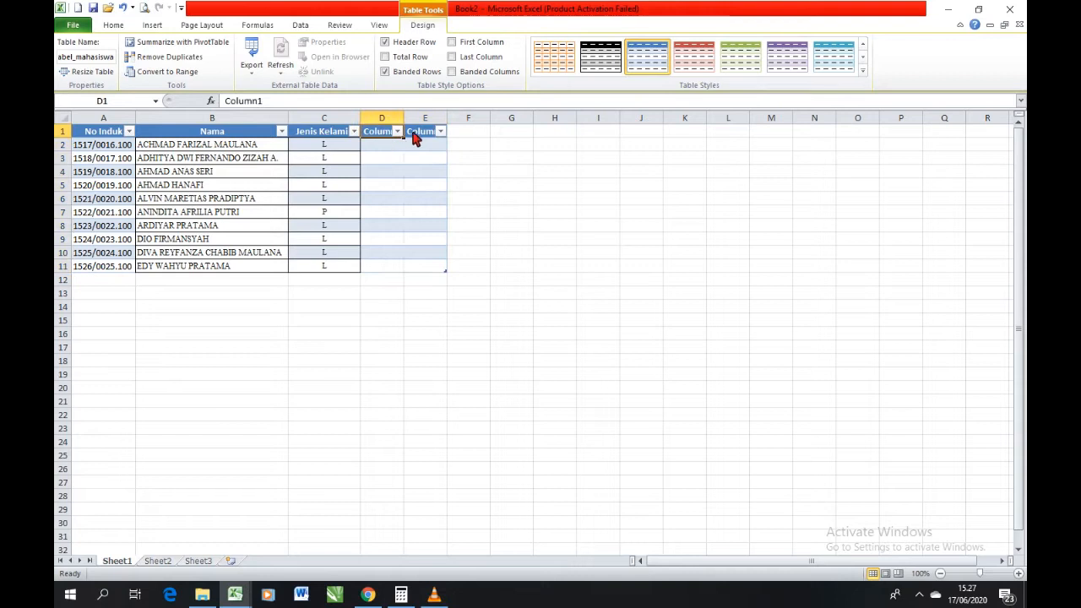
click(416, 136)
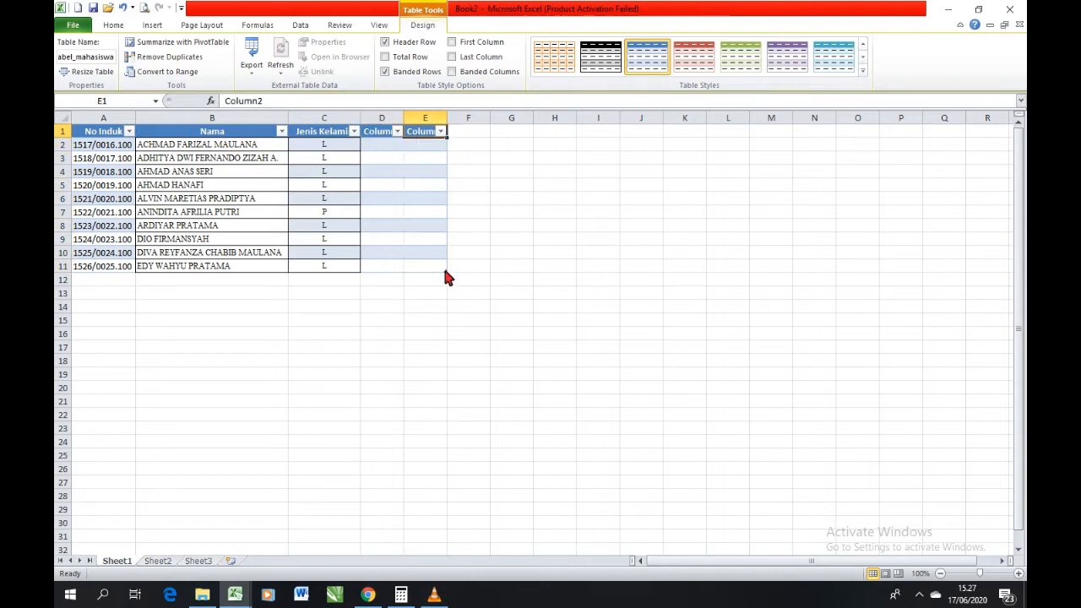
Extend the table downward by two empty rows, through row 13.
drag(445, 272, 446, 301)
click(100, 281)
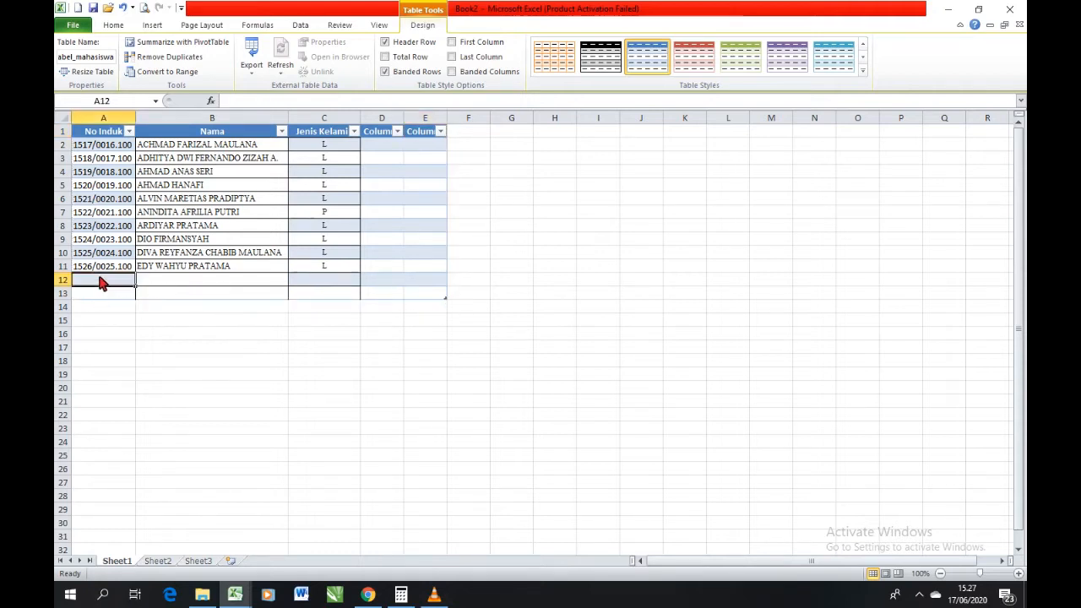
click(183, 275)
click(101, 294)
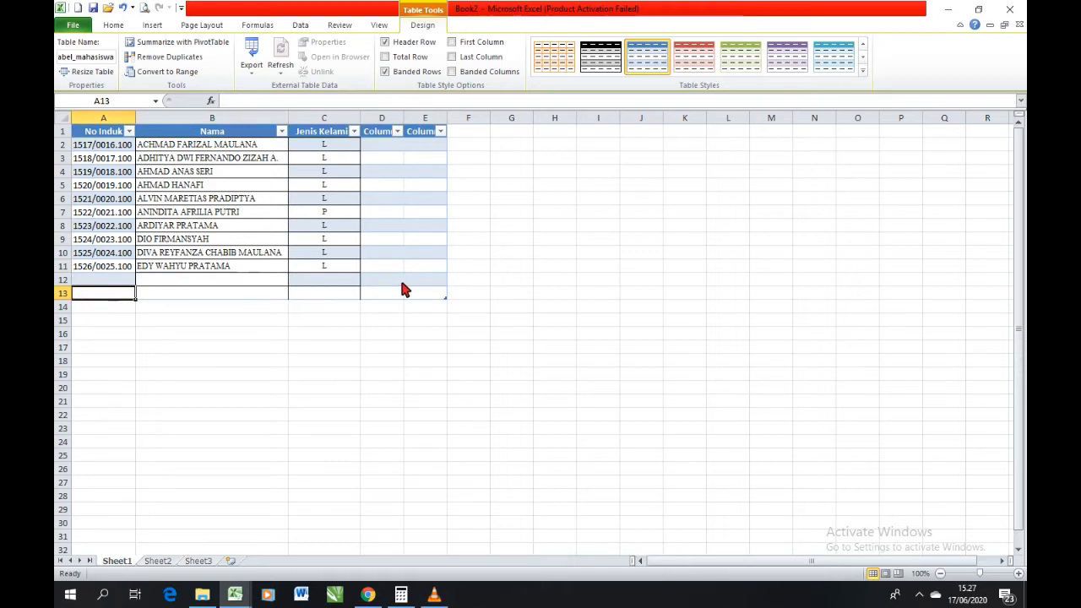
click(194, 283)
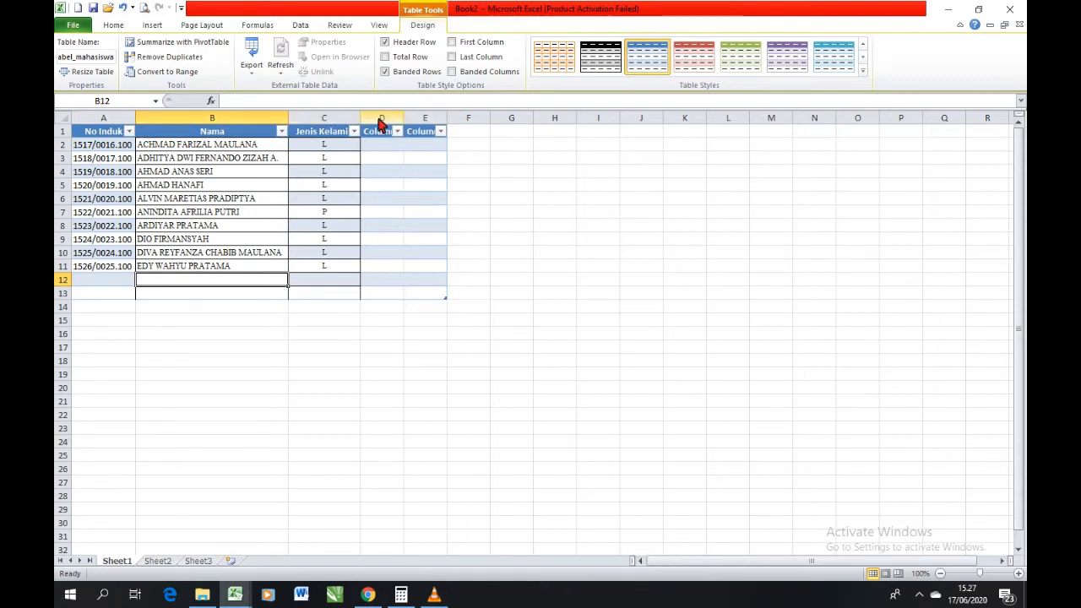
click(265, 126)
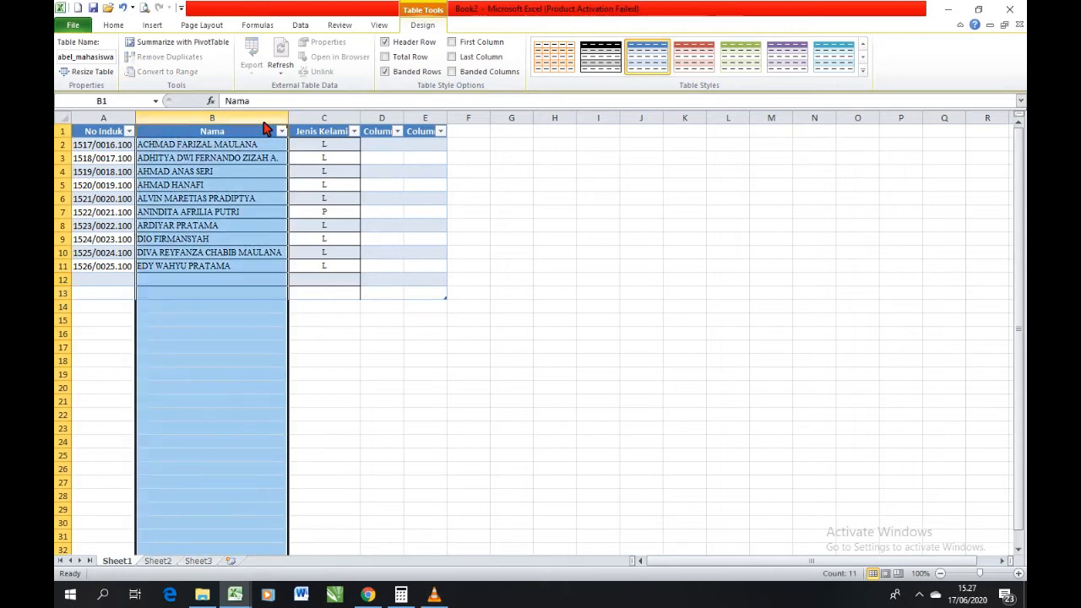
click(310, 125)
click(370, 125)
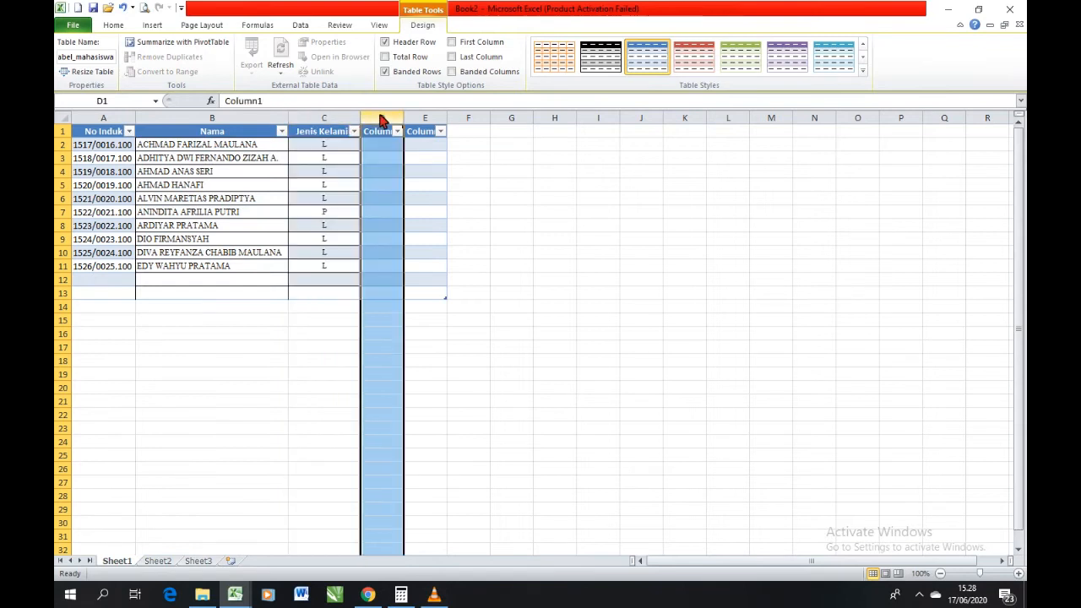
click(434, 127)
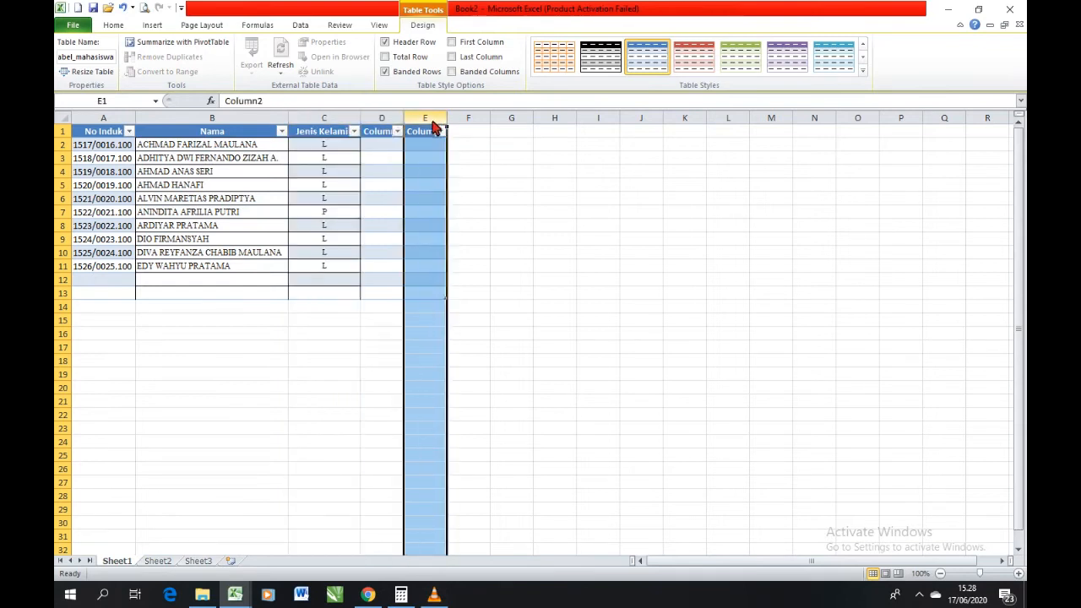
click(122, 124)
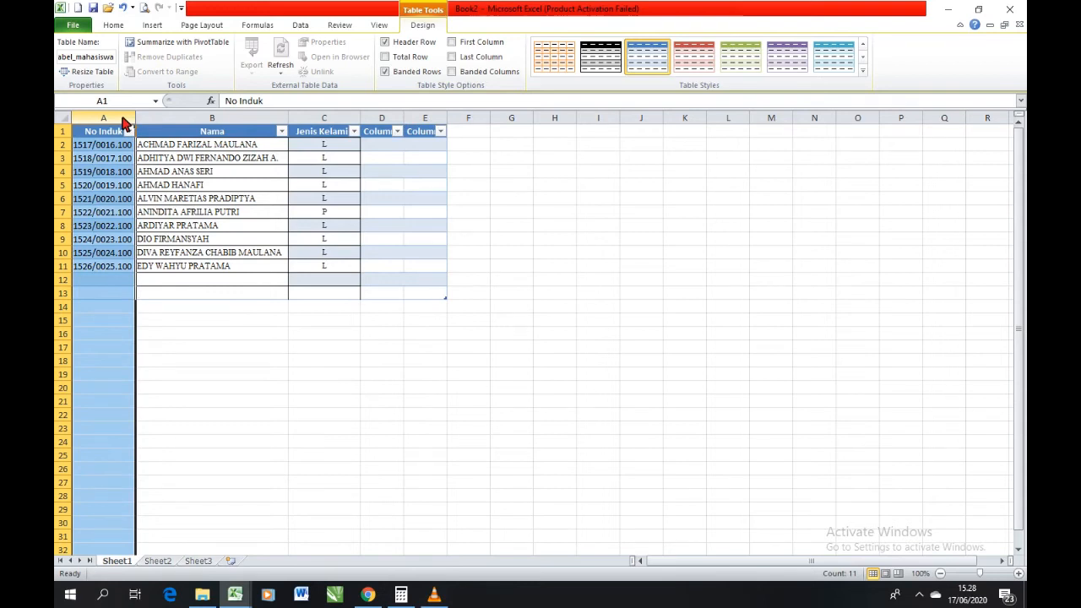
click(385, 123)
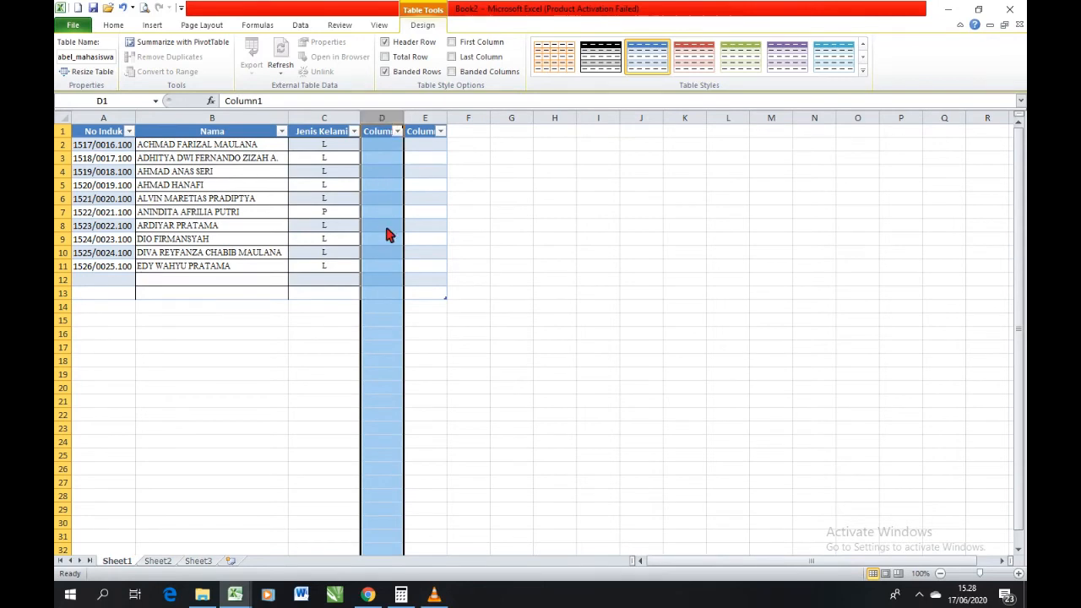
Delete the table's last added column, column E, from the sheet.
click(427, 124)
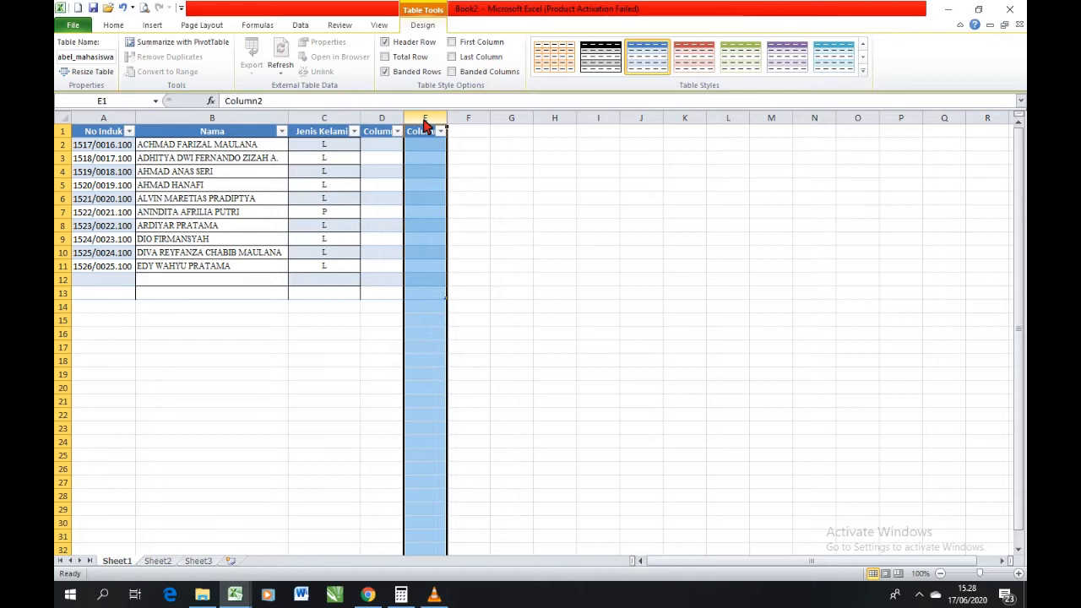
right_click(426, 124)
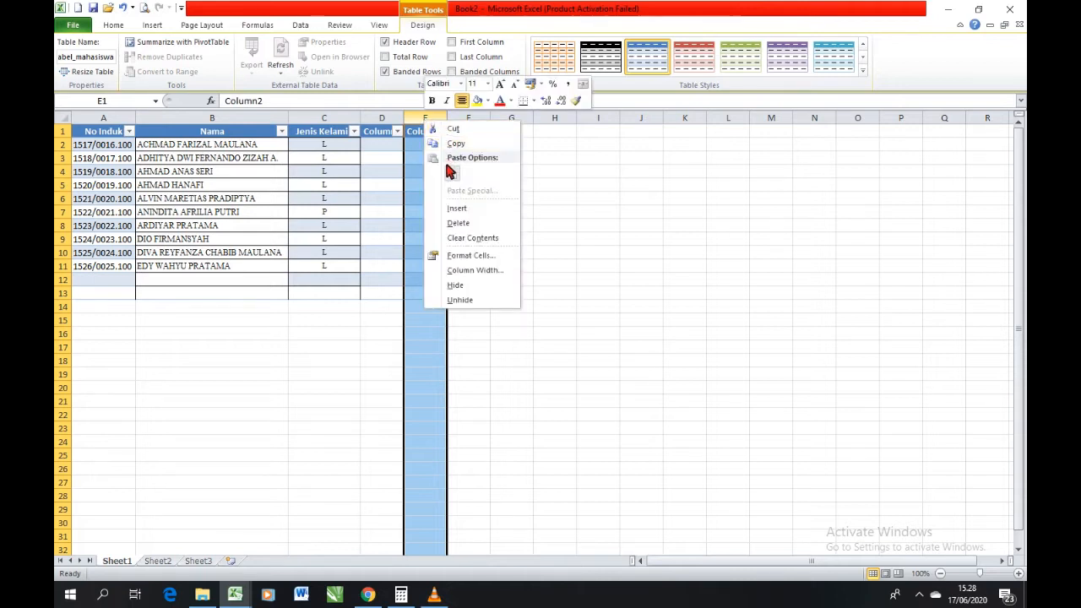
click(457, 224)
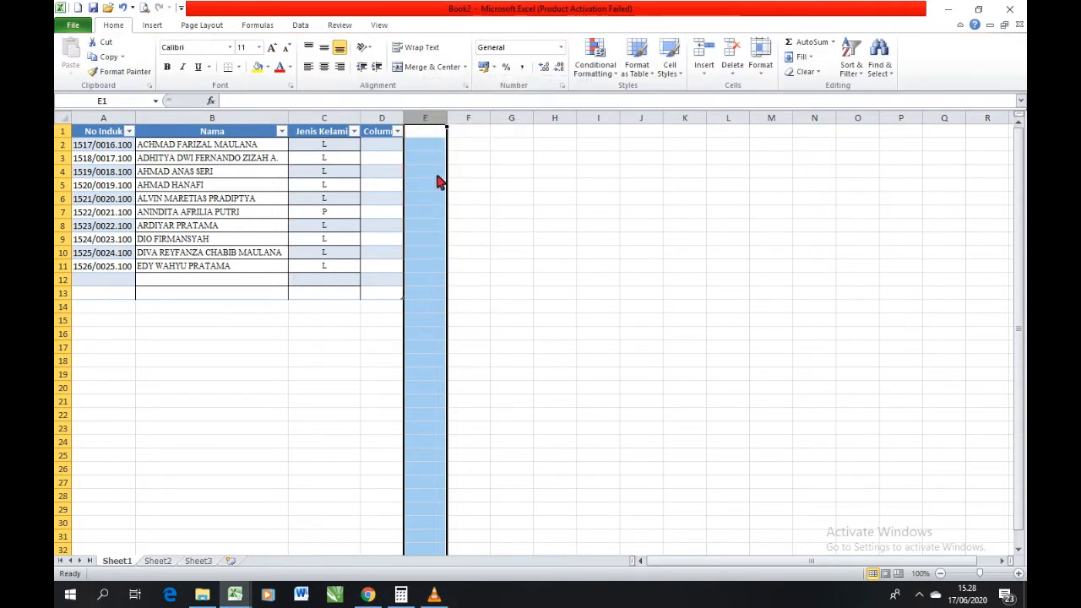
click(381, 172)
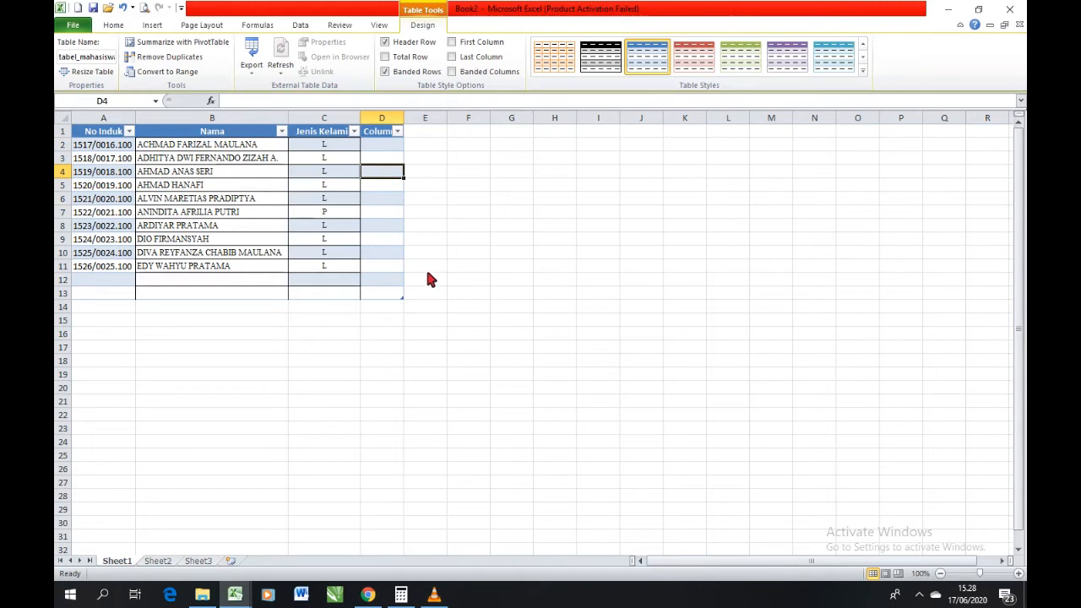
Change the header of the new table column in cell D1 to Alamat.
click(380, 133)
click(382, 159)
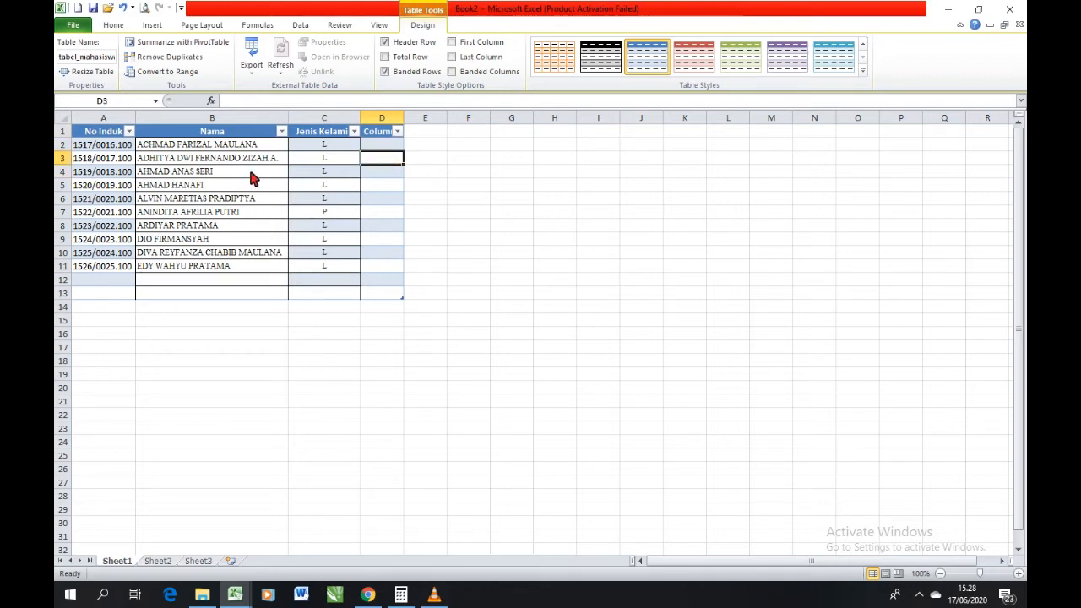
click(248, 160)
click(378, 136)
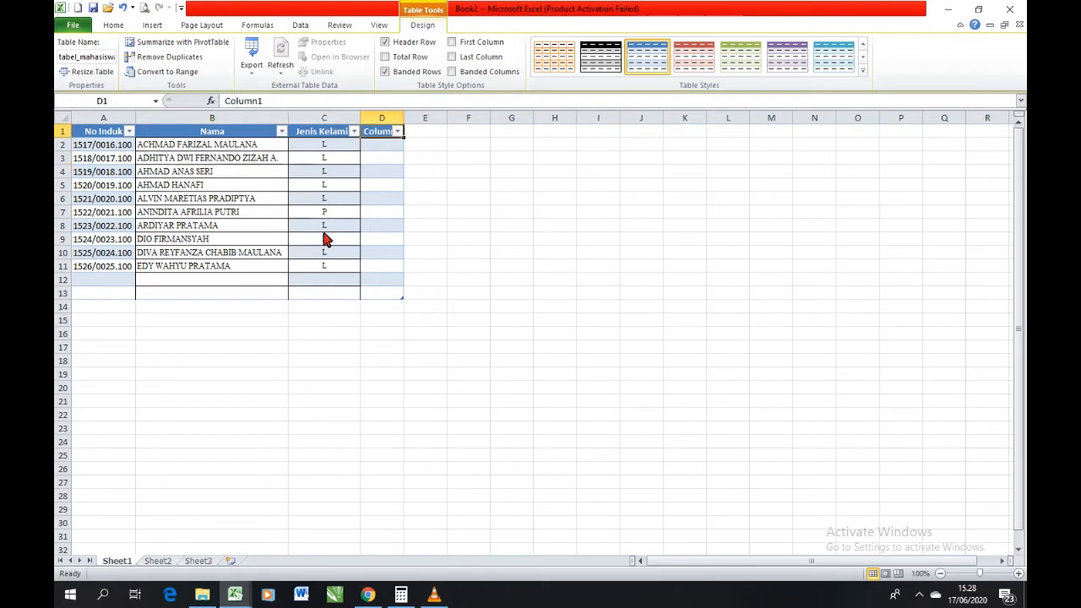
click(253, 101)
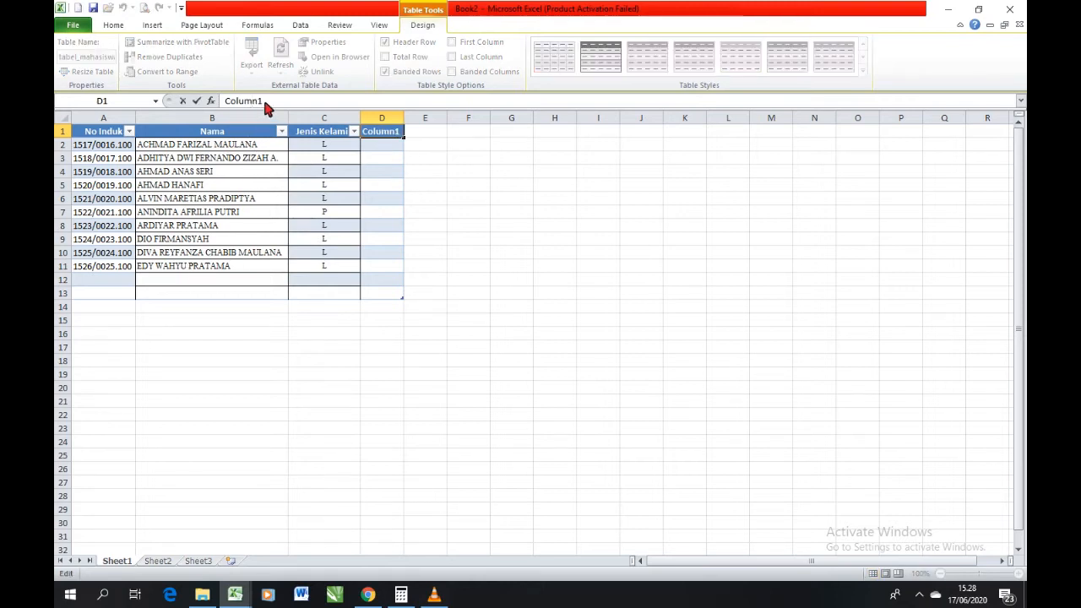
drag(265, 104, 225, 102)
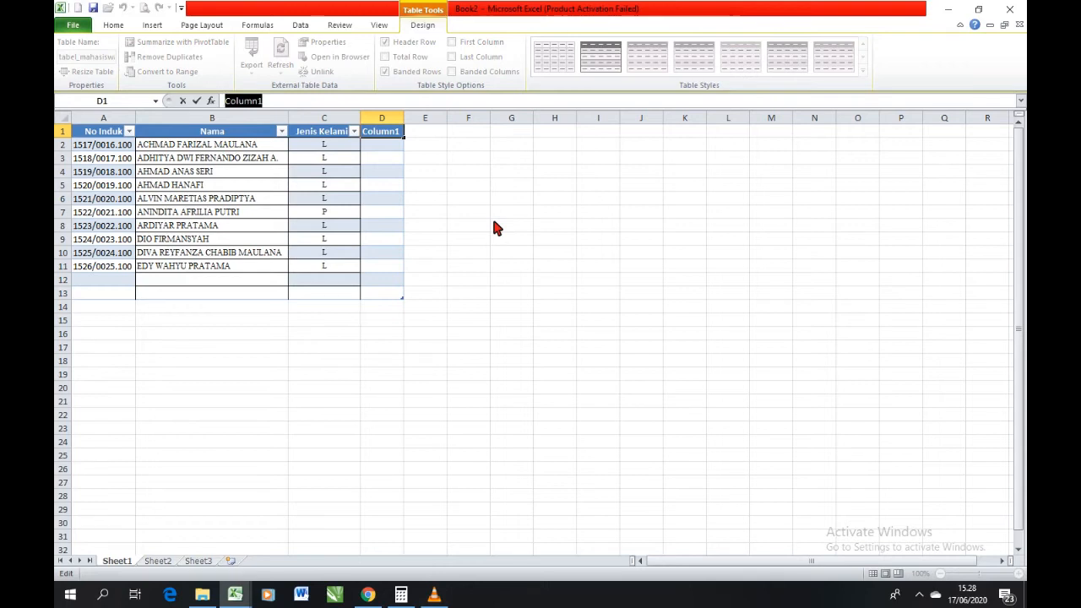
text(A)
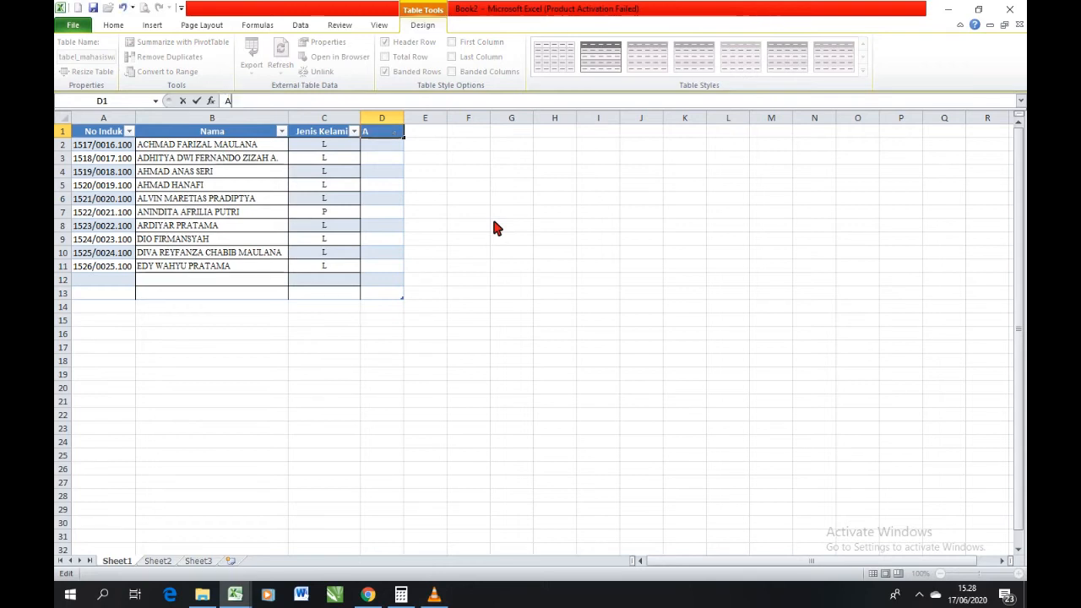
text(lamat)
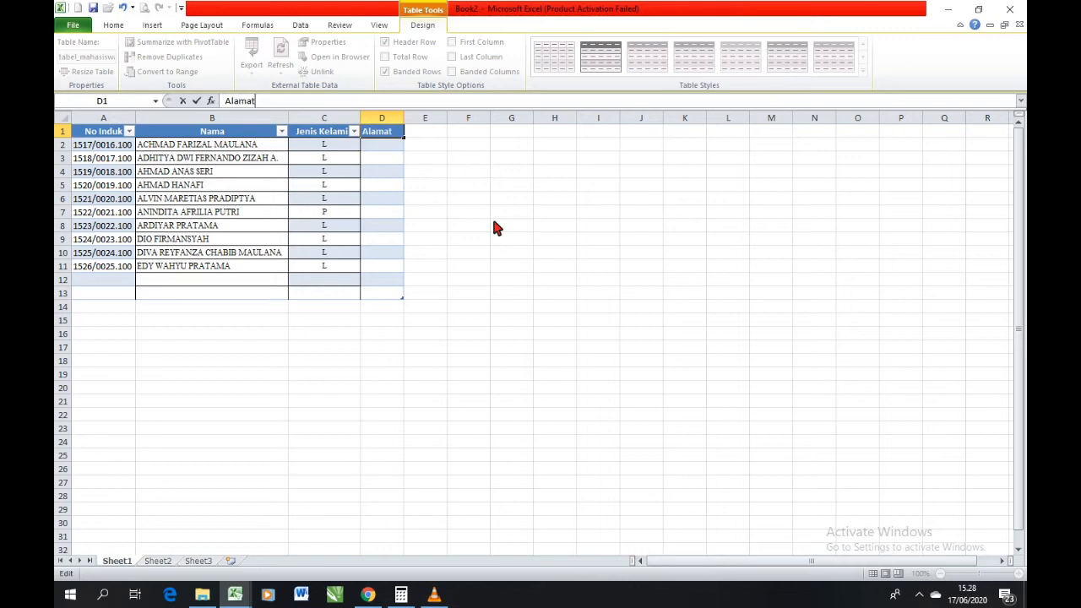
key(Return)
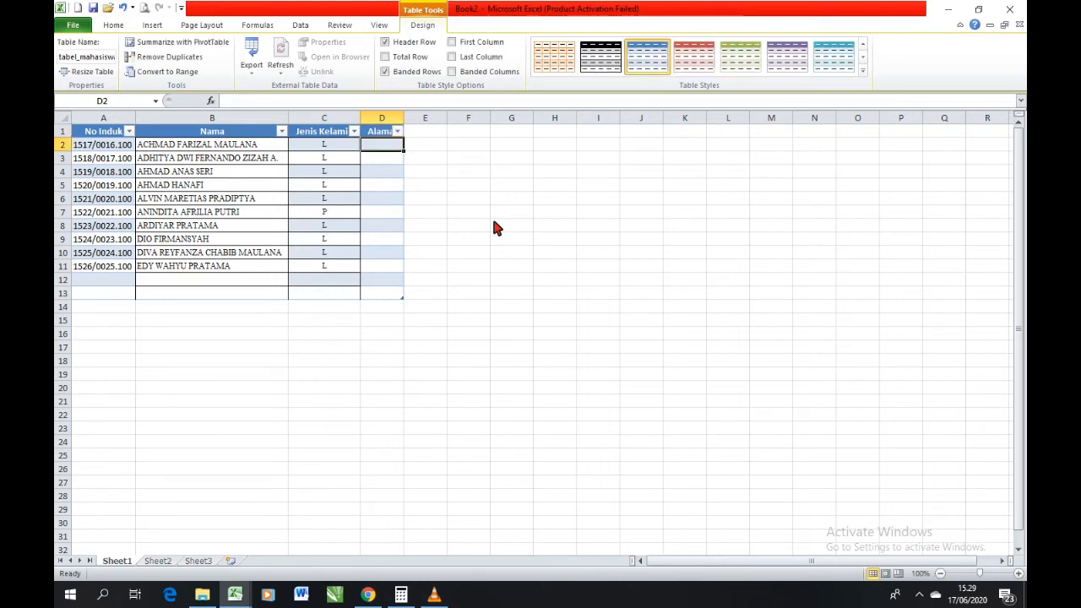
Widen column D so that the full Alamat header fits beside its filter arrow.
double_click(403, 118)
click(394, 133)
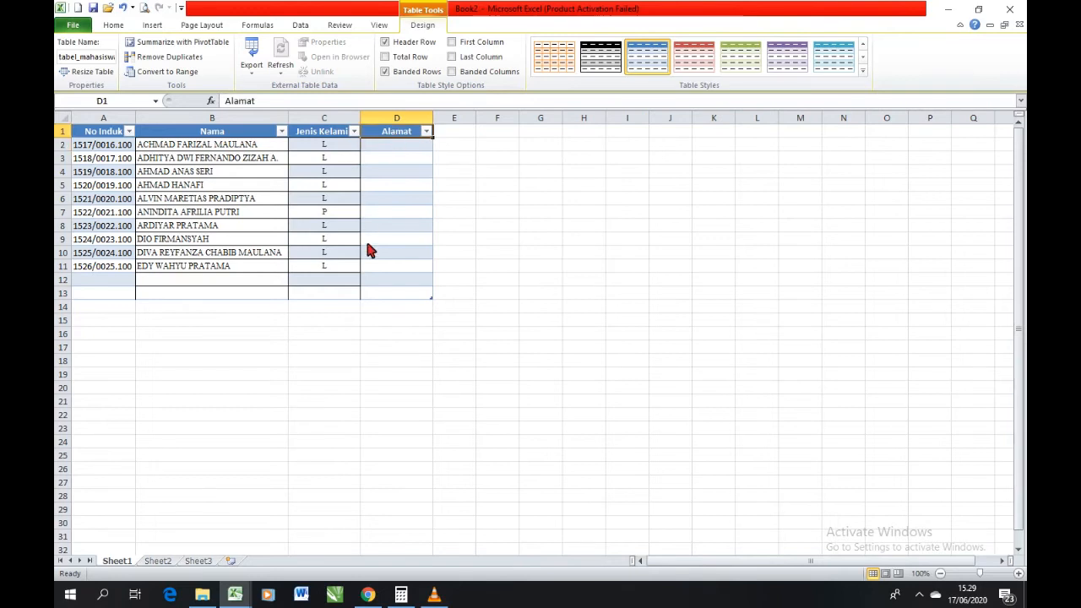
click(259, 102)
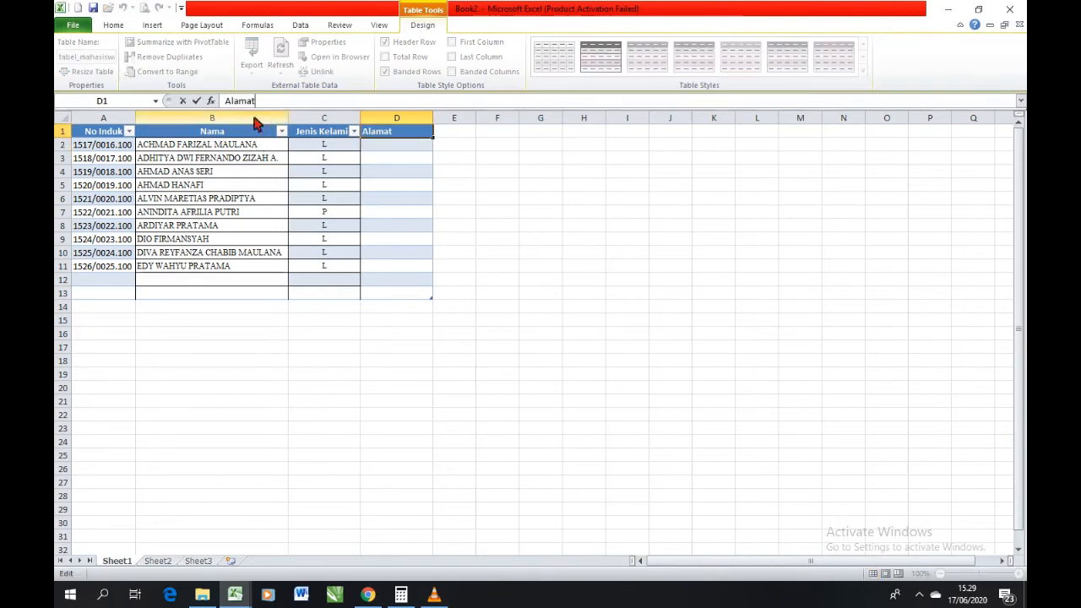
click(387, 147)
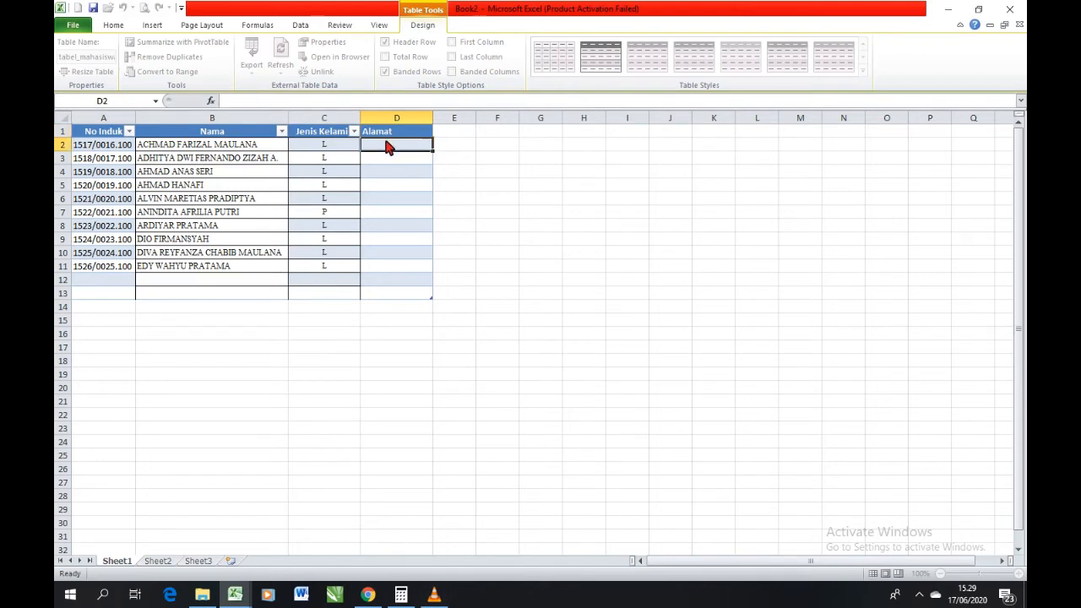
click(228, 150)
click(221, 160)
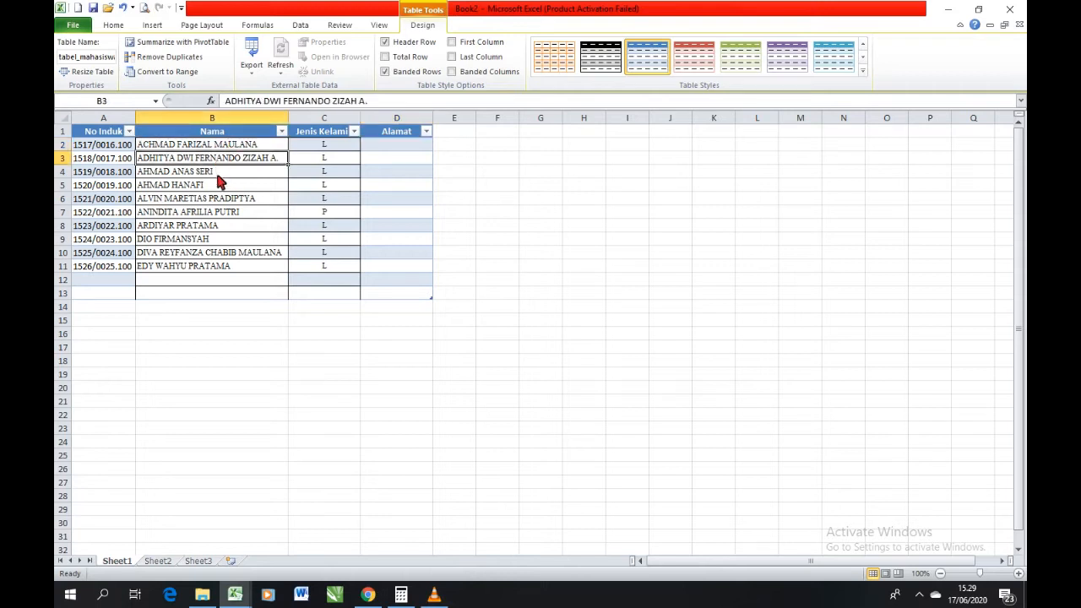
click(221, 201)
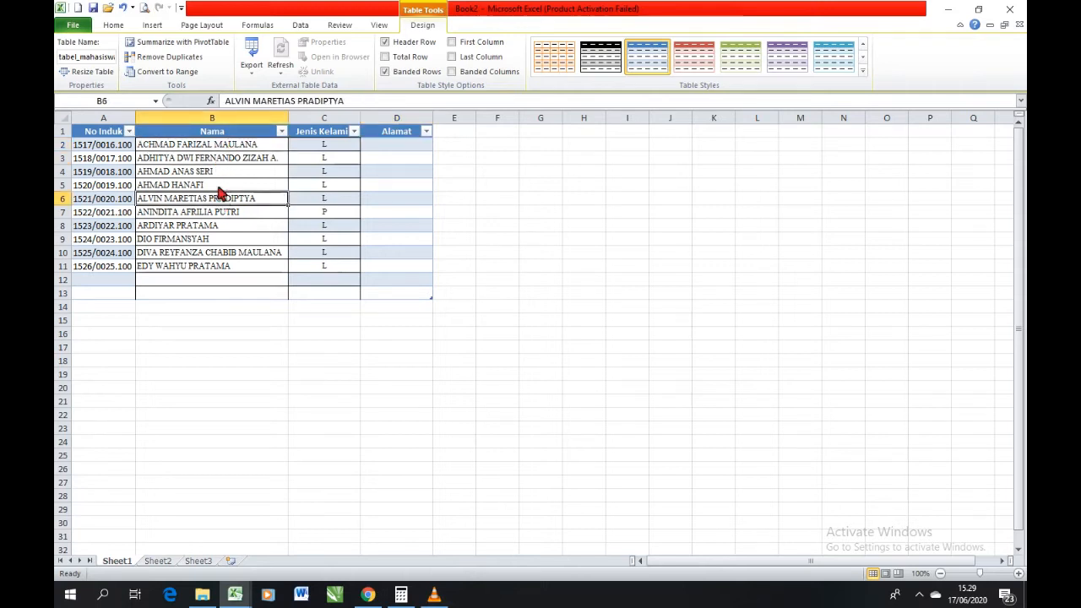
click(212, 148)
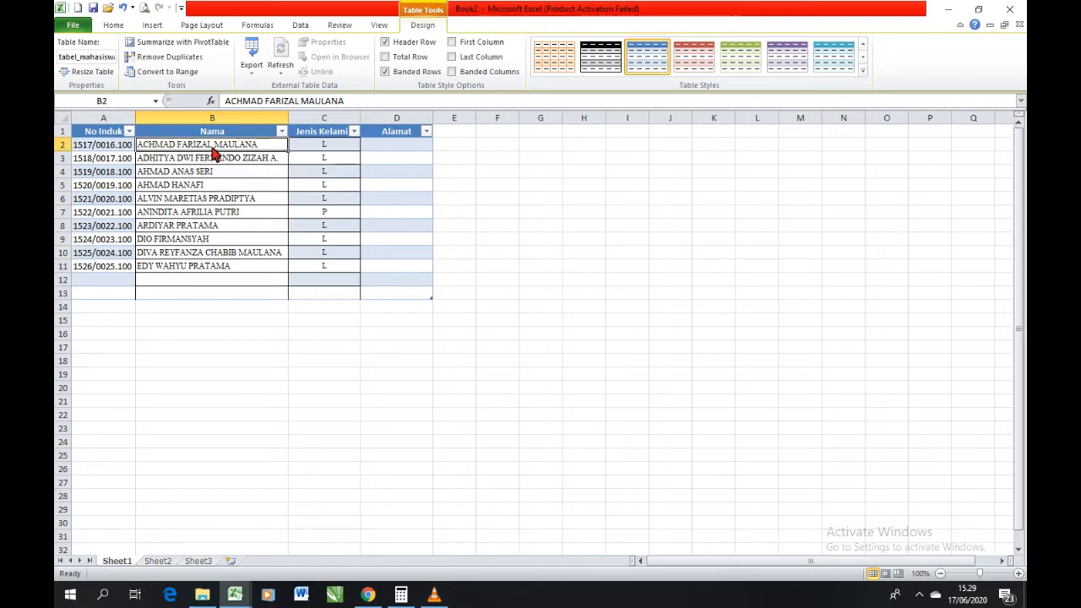
Edit the student's name in cell B5, abbreviating the first name to the initial "A." and keeping the rest.
click(190, 187)
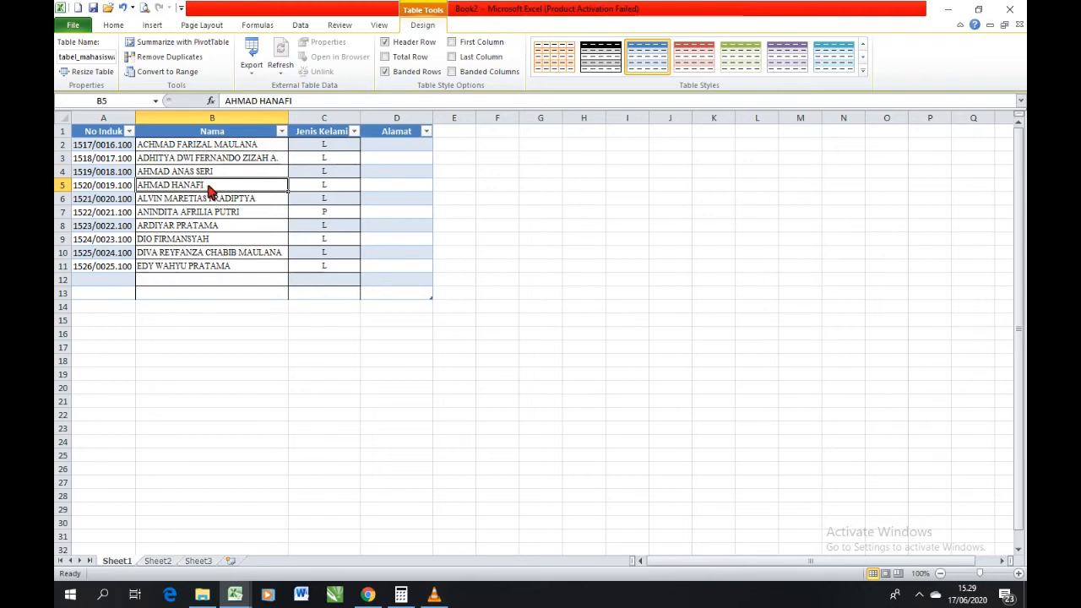
double_click(210, 189)
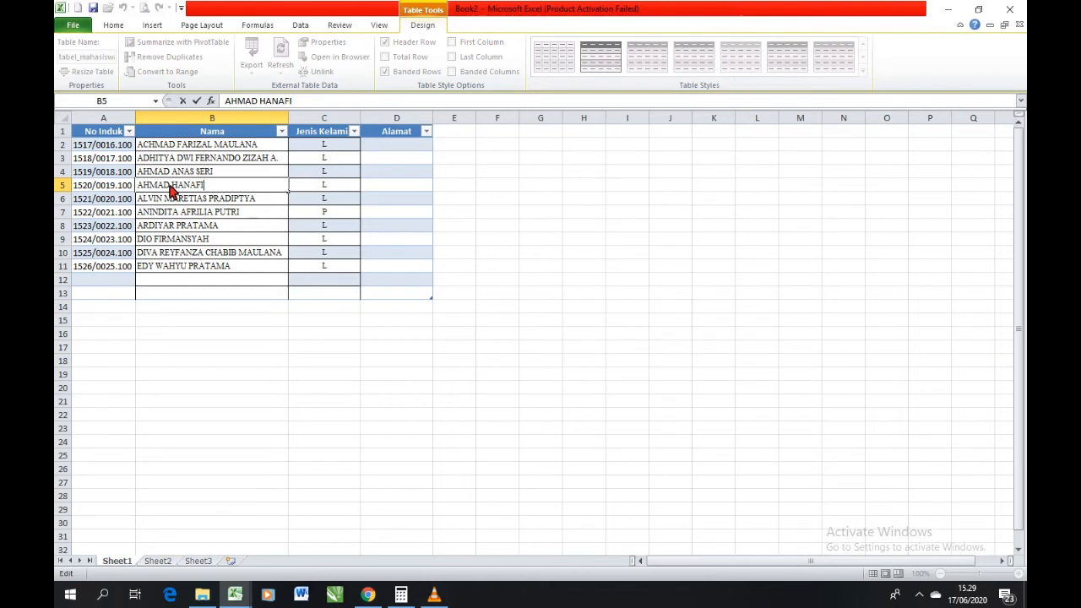
key(Left)
key(Left)
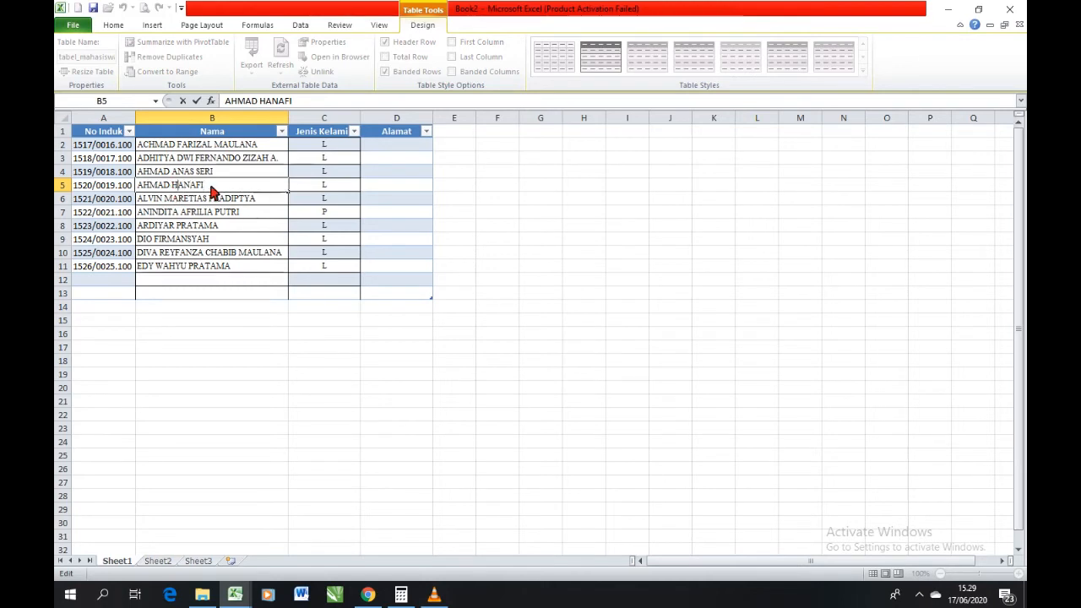
key(BackSpace)
key(BackSpace)
key(BackSpace)
key(BackSpace)
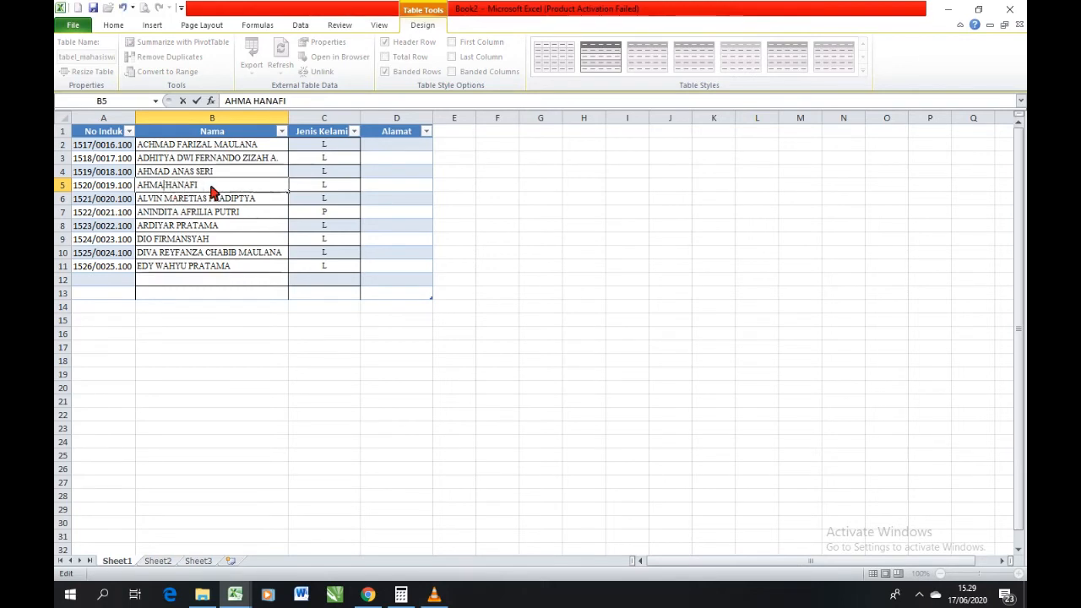
text(.)
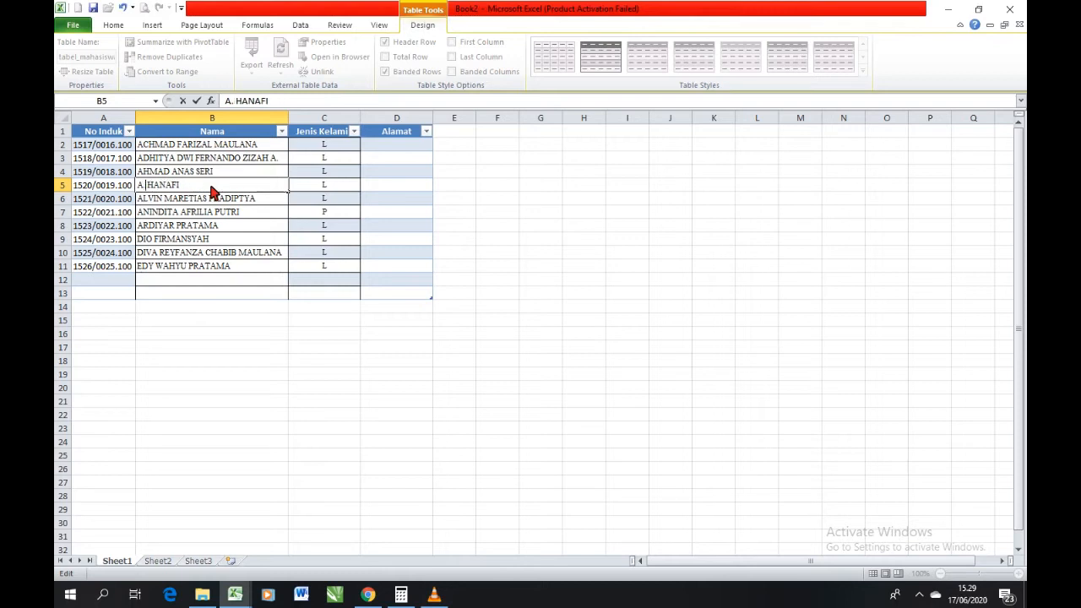
key(Return)
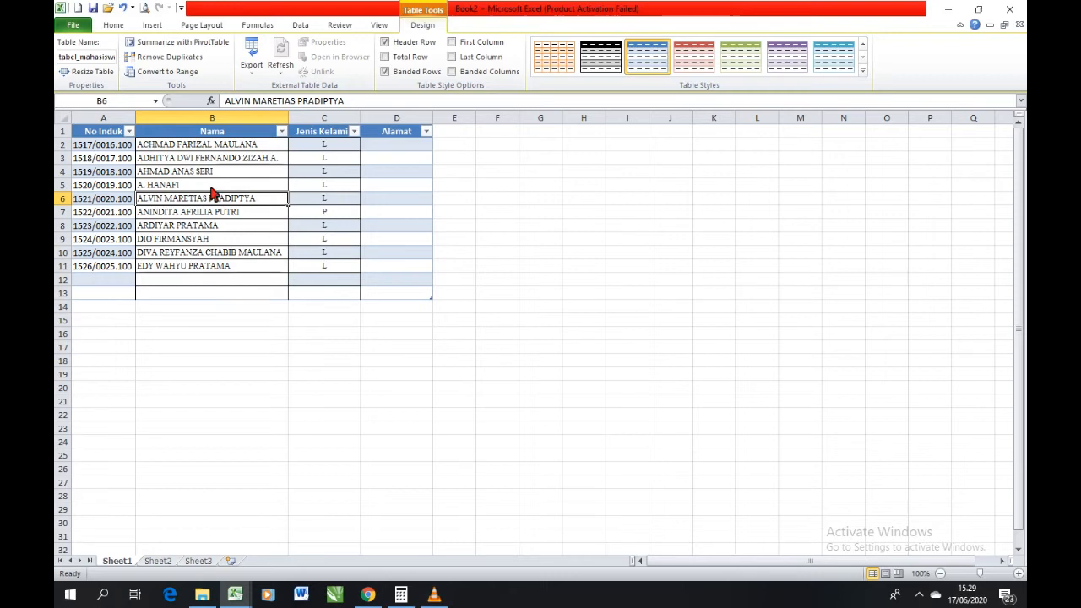
click(211, 186)
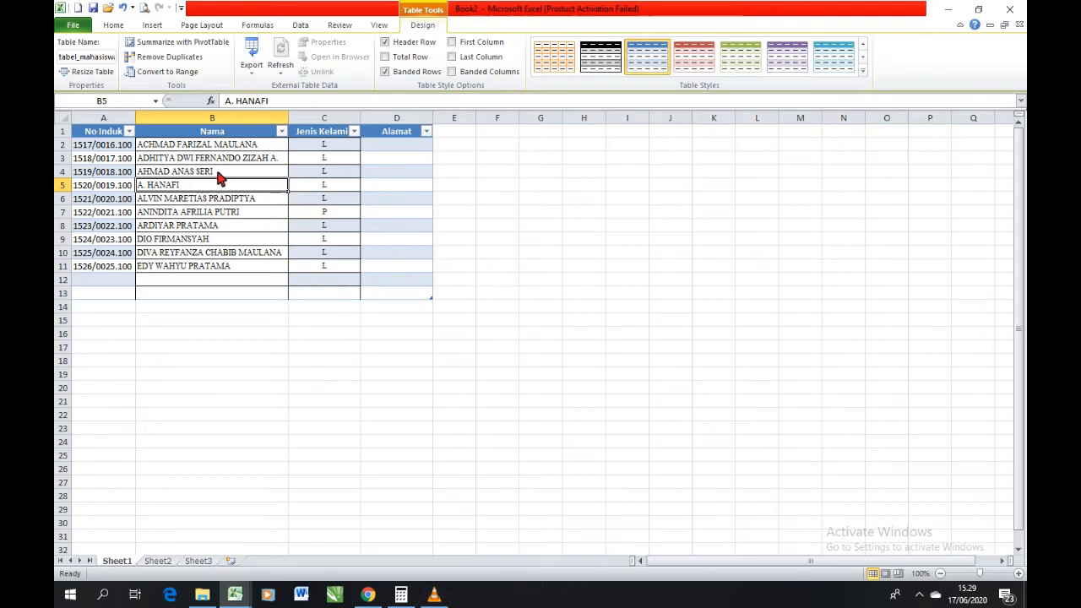
Edit the student's name in cell B10, abbreviating the last name to the initial "M." and keeping the rest.
click(218, 255)
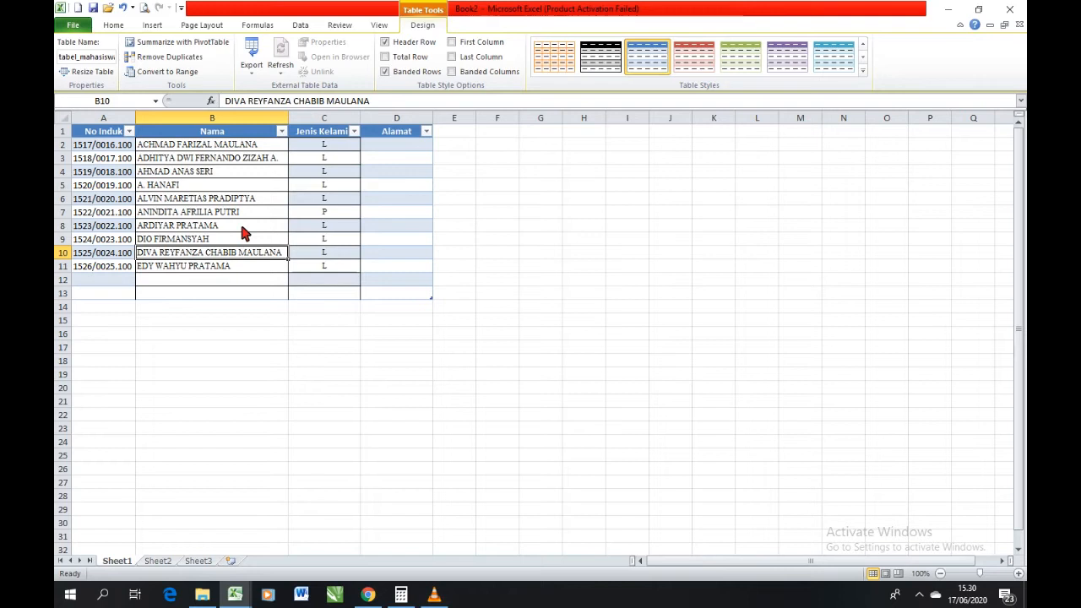
key(F2)
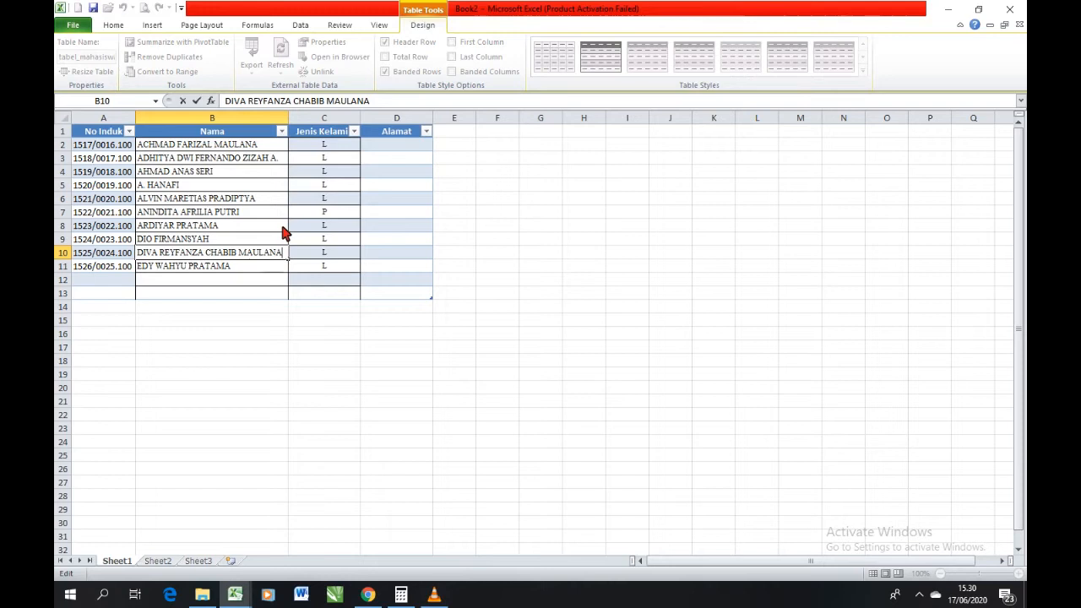
key(BackSpace)
key(BackSpace)
key(BackSpace)
key(BackSpace)
key(BackSpace)
key(BackSpace)
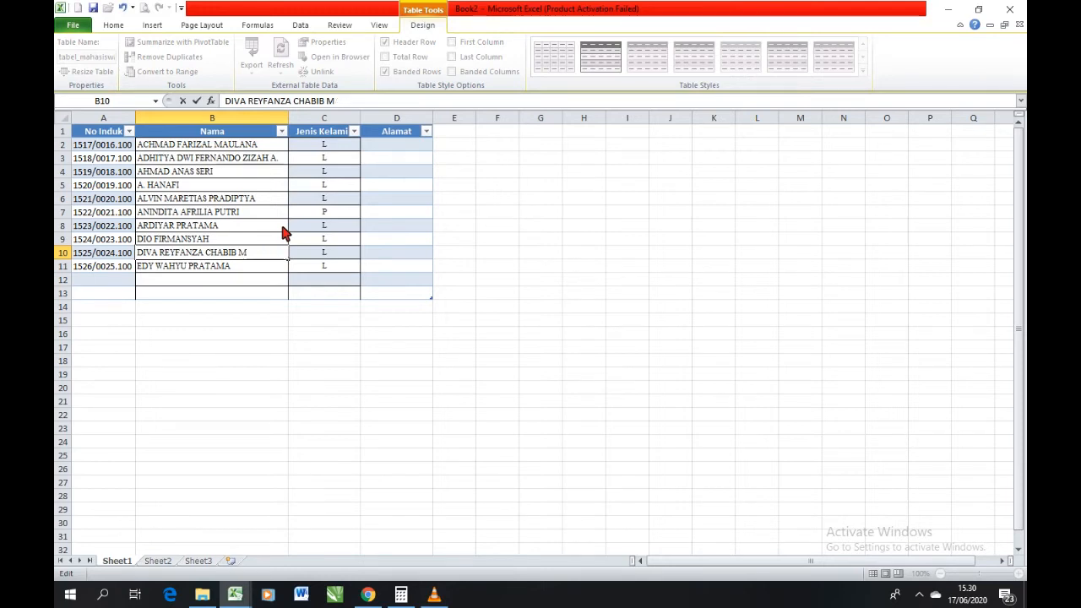
key(Return)
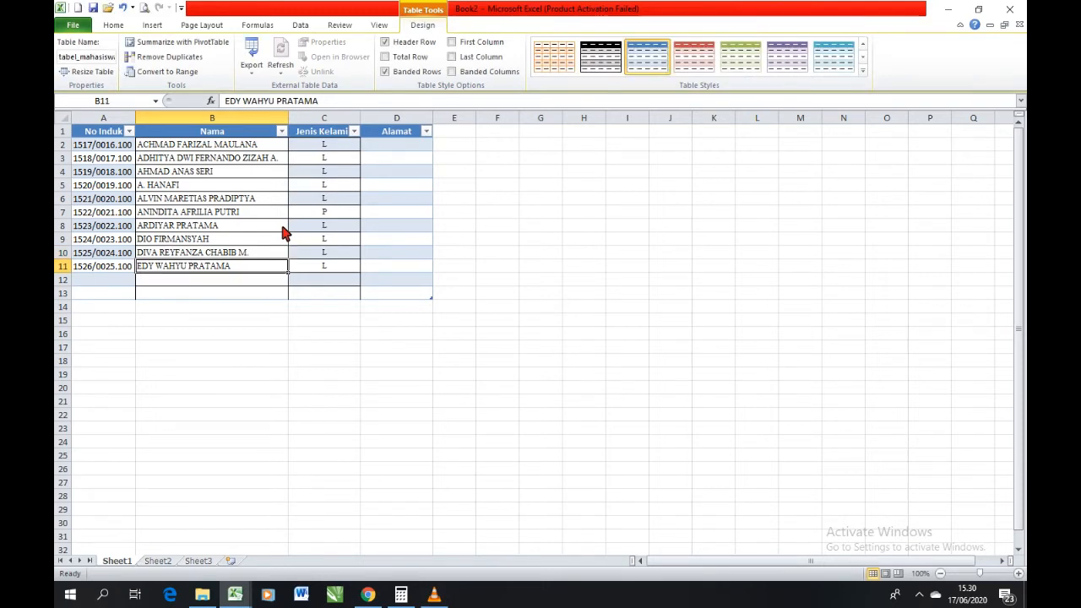
click(245, 255)
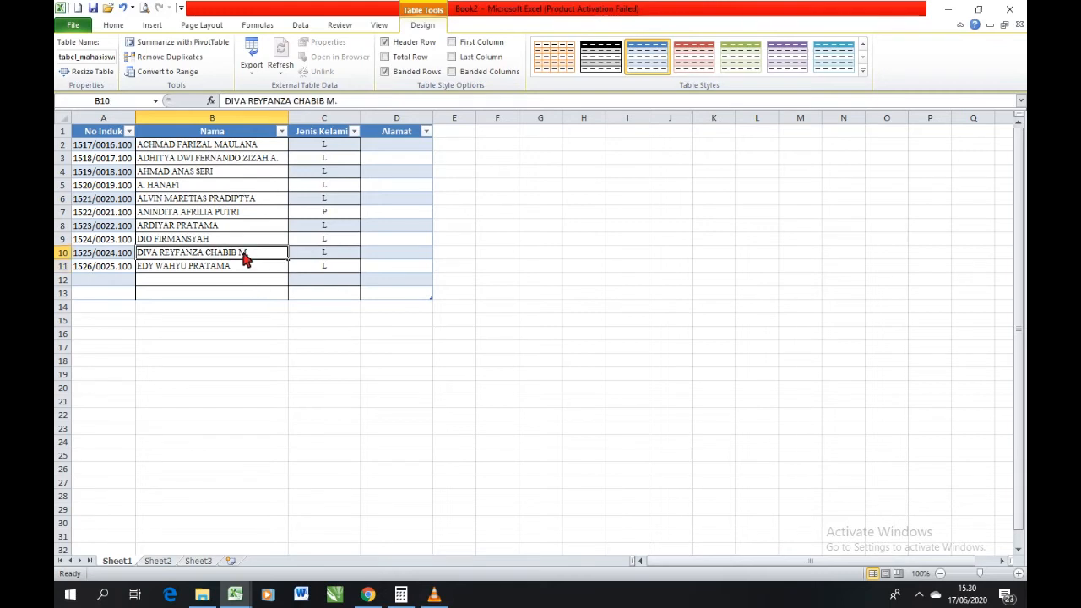
click(231, 174)
click(230, 160)
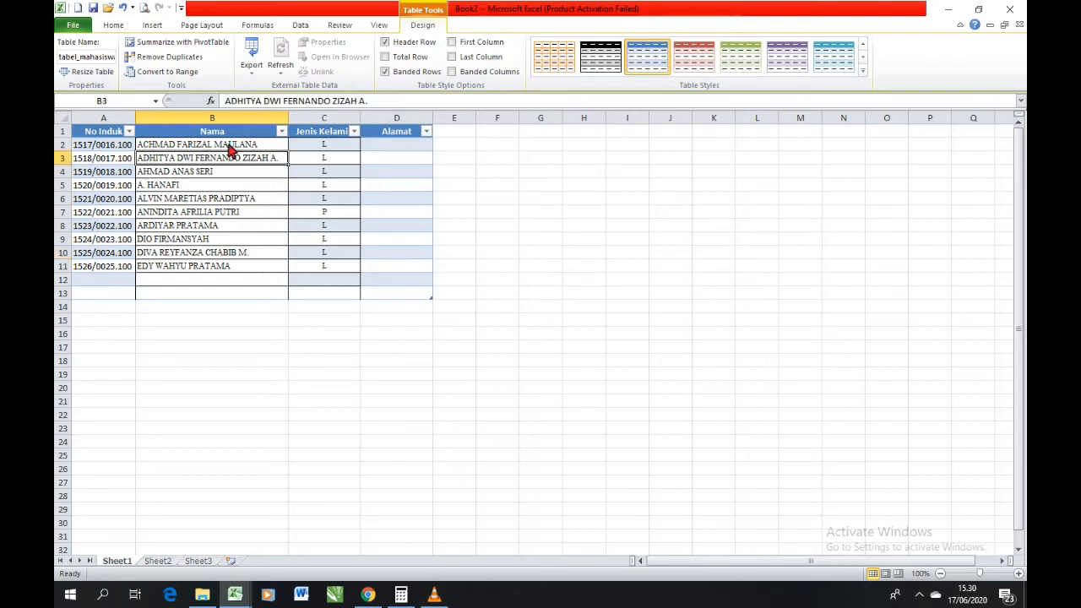
click(230, 149)
click(223, 162)
click(217, 172)
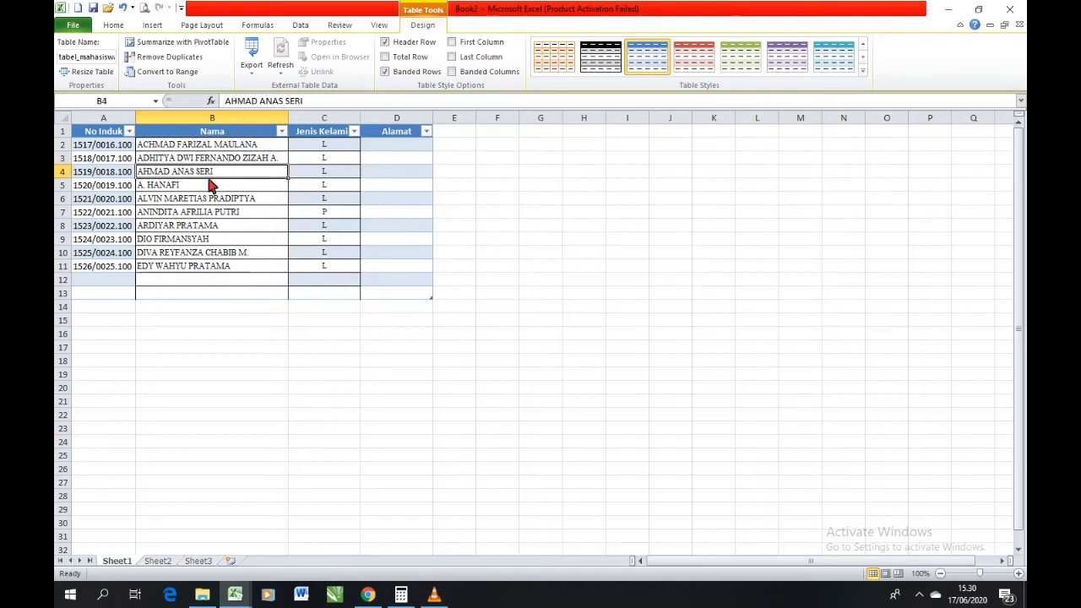
click(209, 185)
click(202, 203)
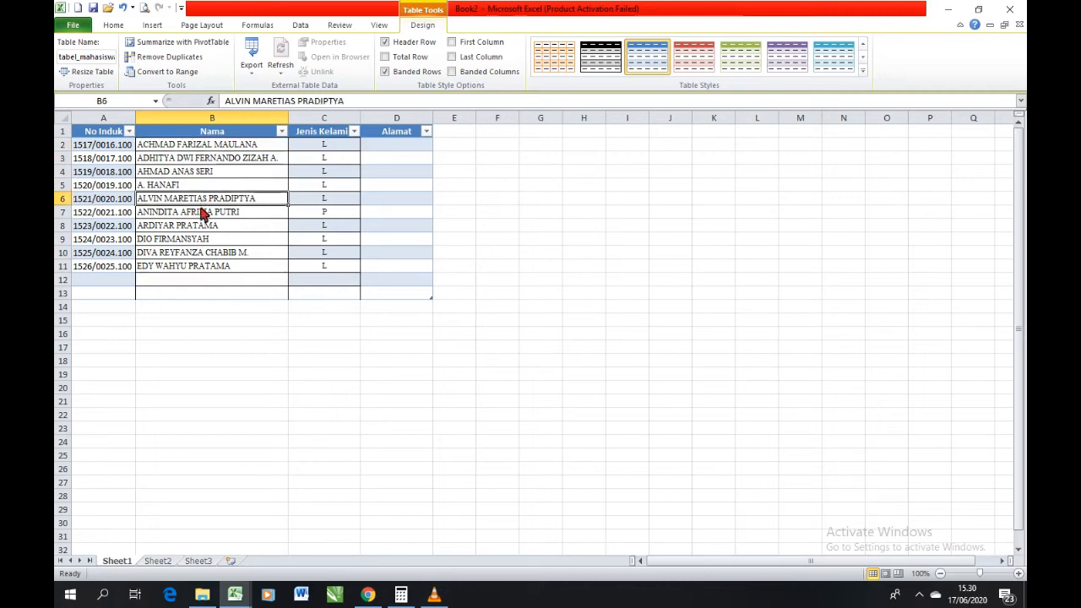
click(203, 212)
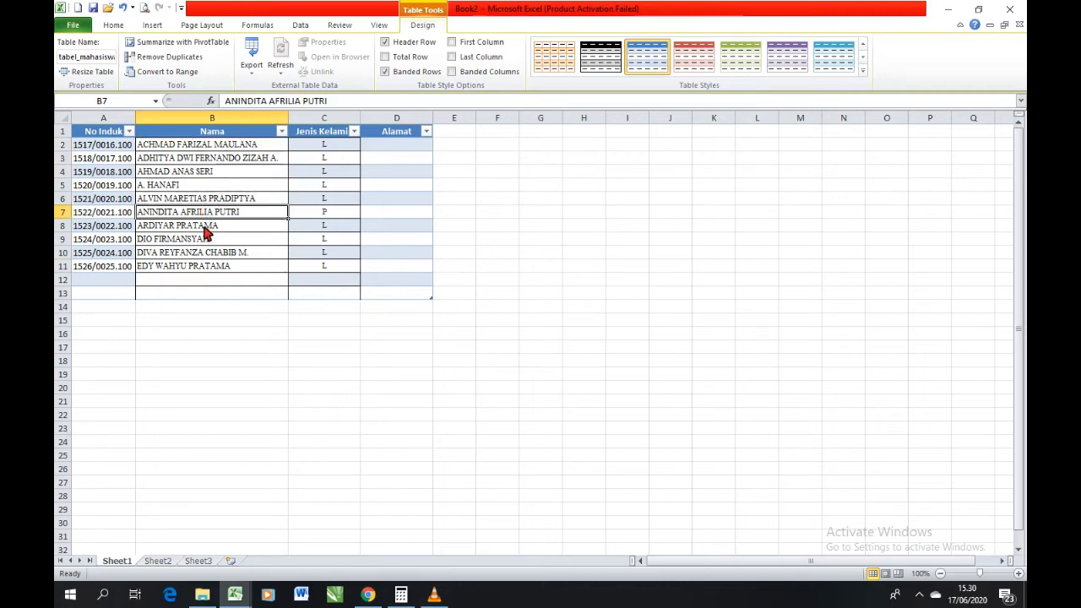
click(217, 186)
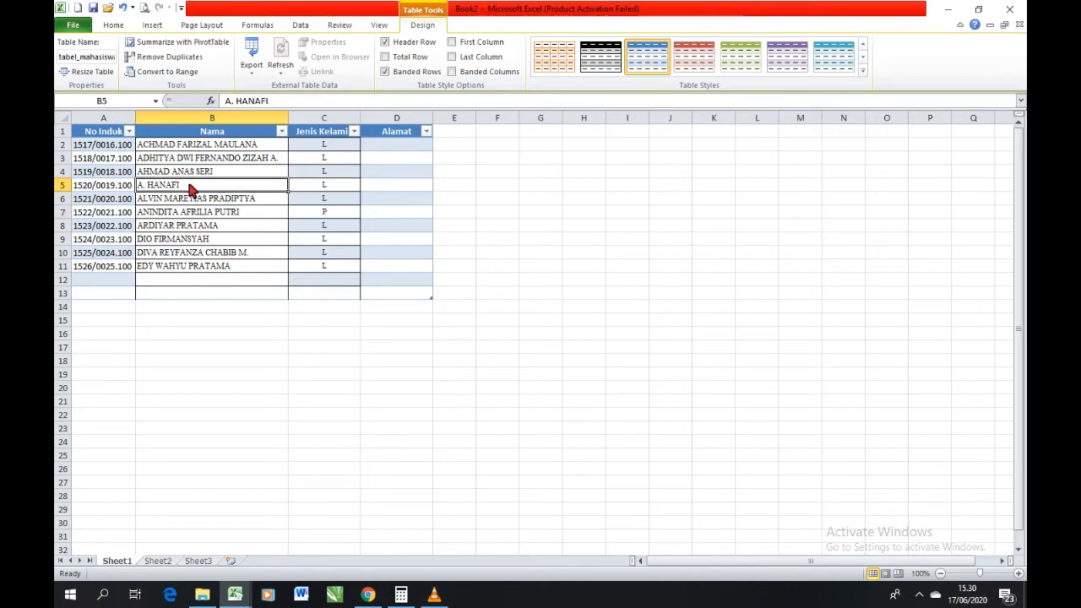
click(200, 268)
Insert the N-Ary Summation symbol ∑ into cell B12, with the symbol font set to Arial, and complete the entry as ∑AB.
click(193, 282)
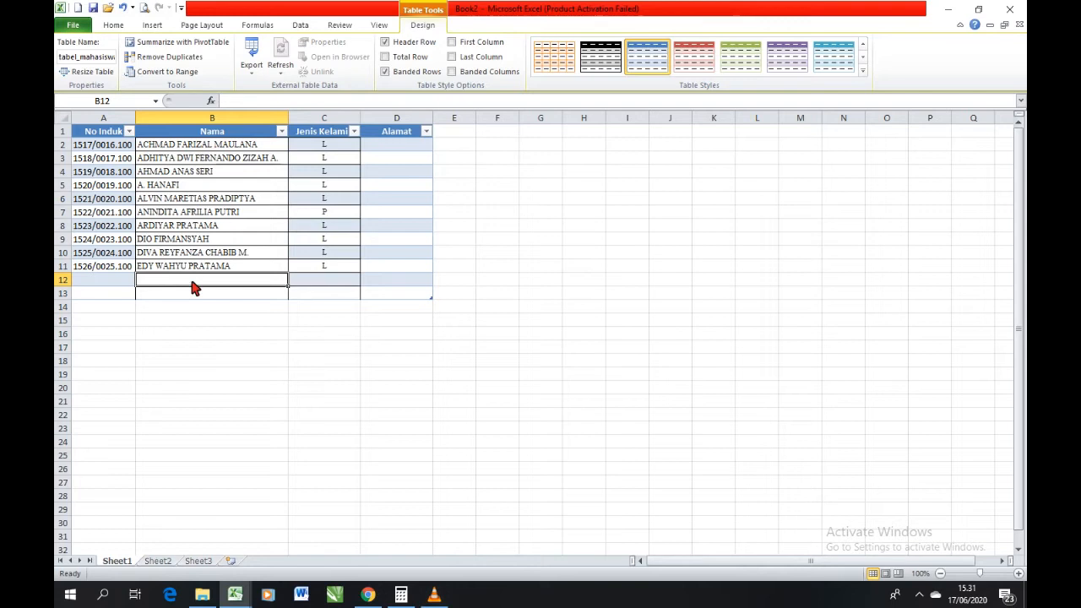
click(155, 27)
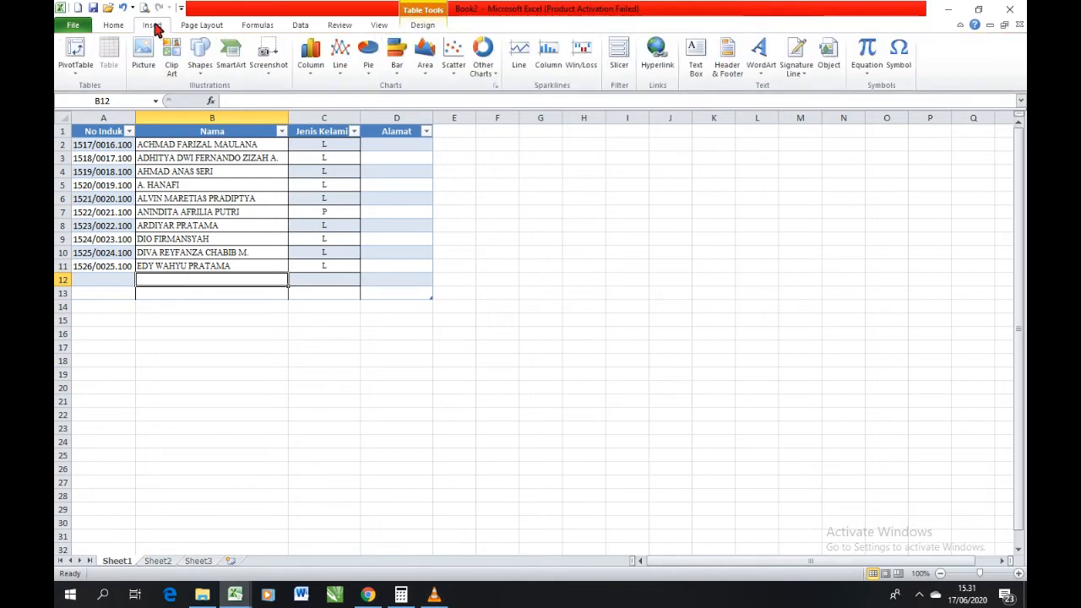
click(900, 59)
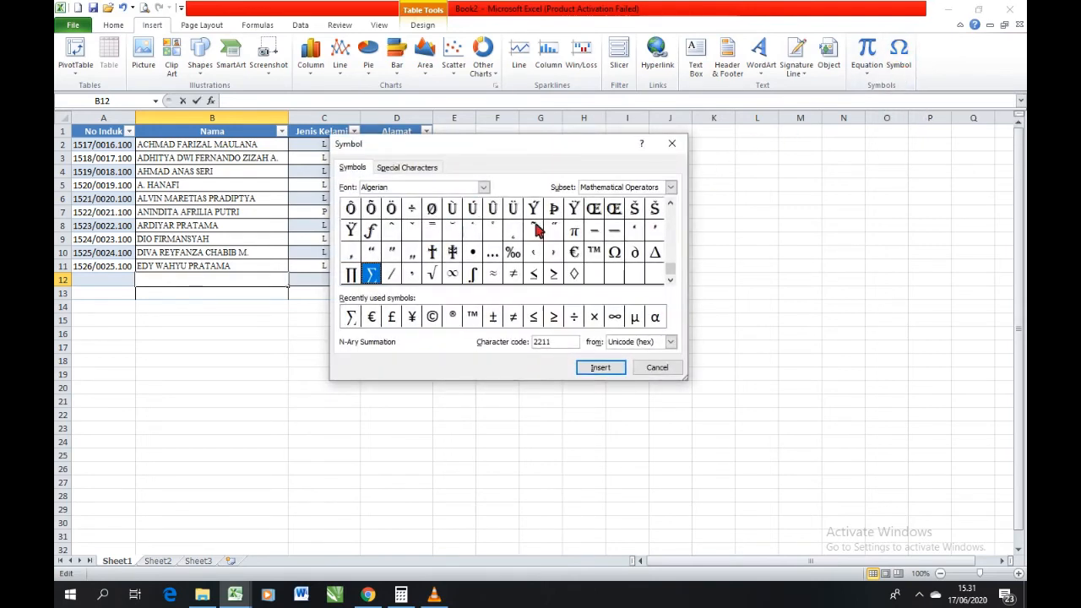
click(484, 187)
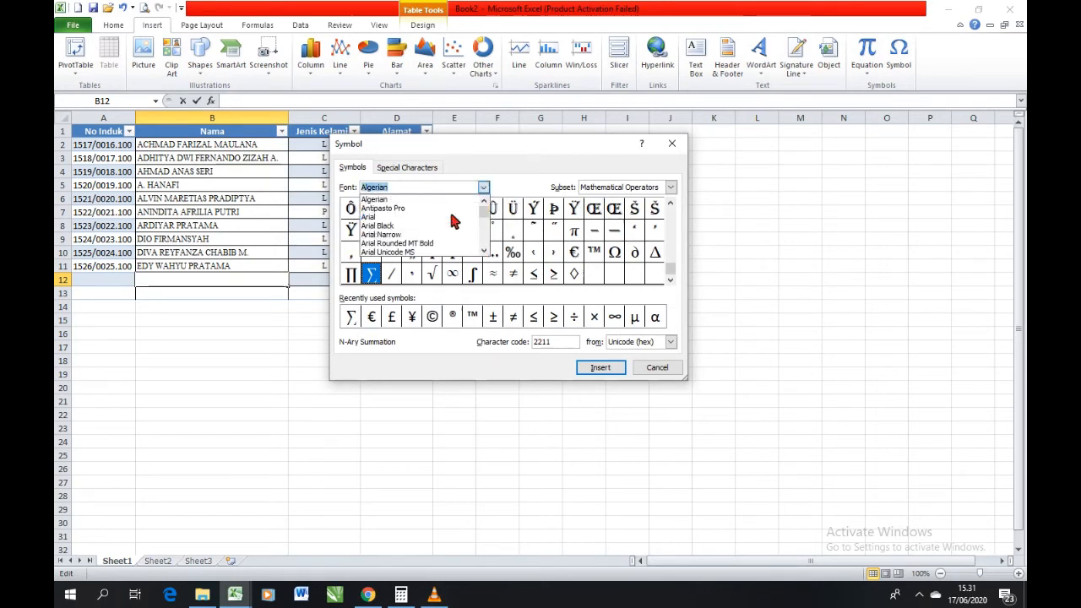
scroll(451, 221, up, 1)
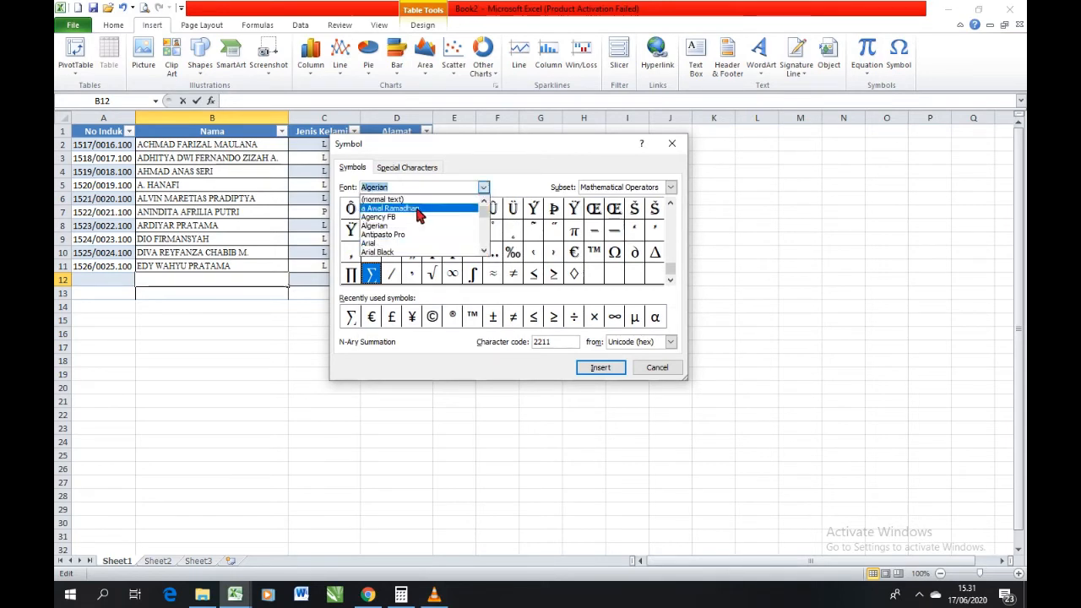
click(411, 243)
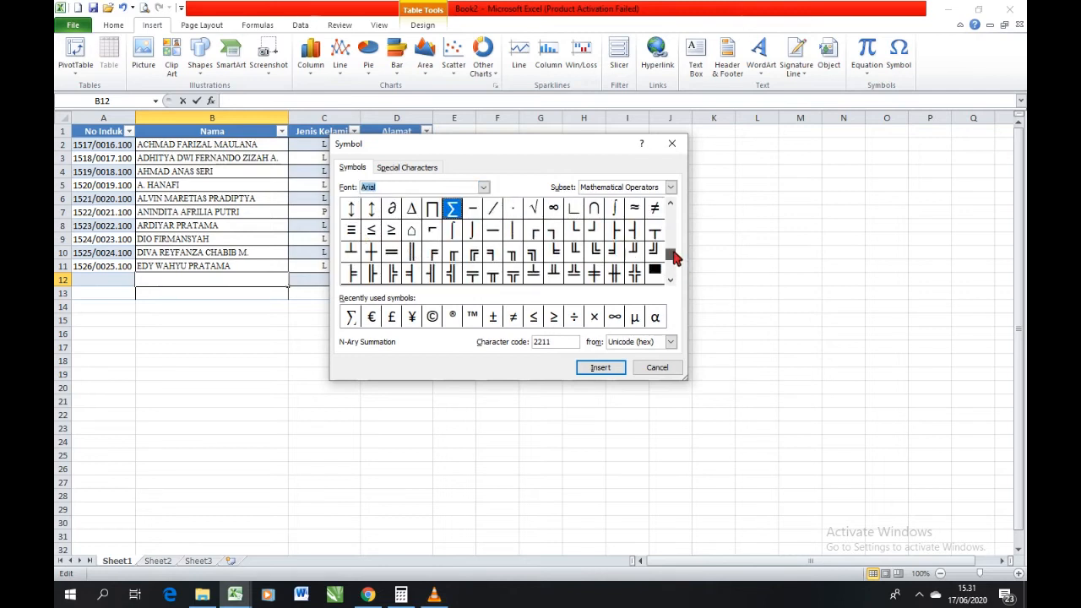
drag(675, 256, 672, 245)
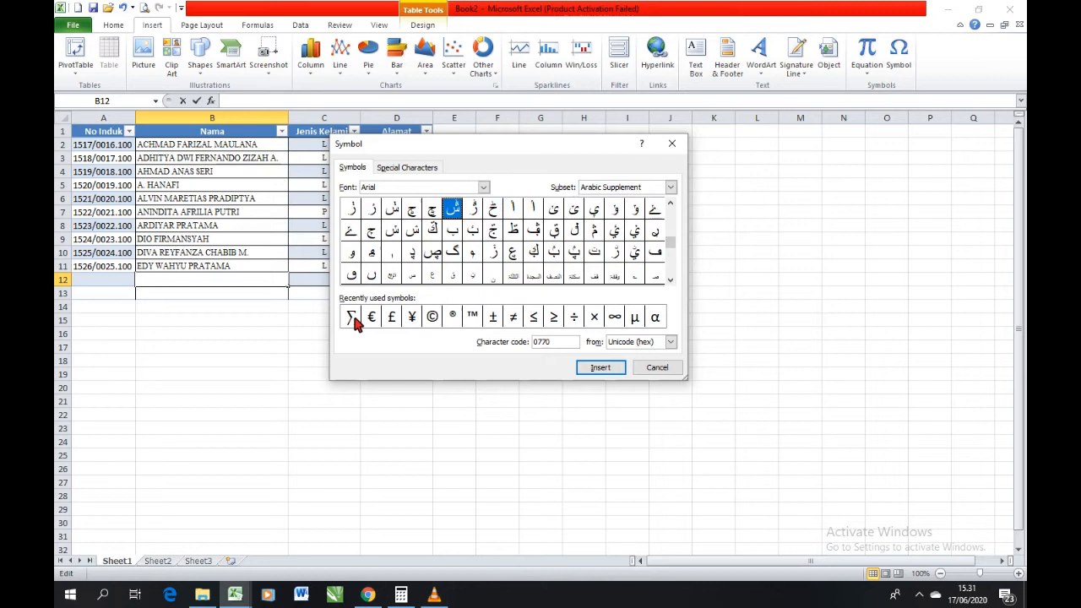
click(351, 319)
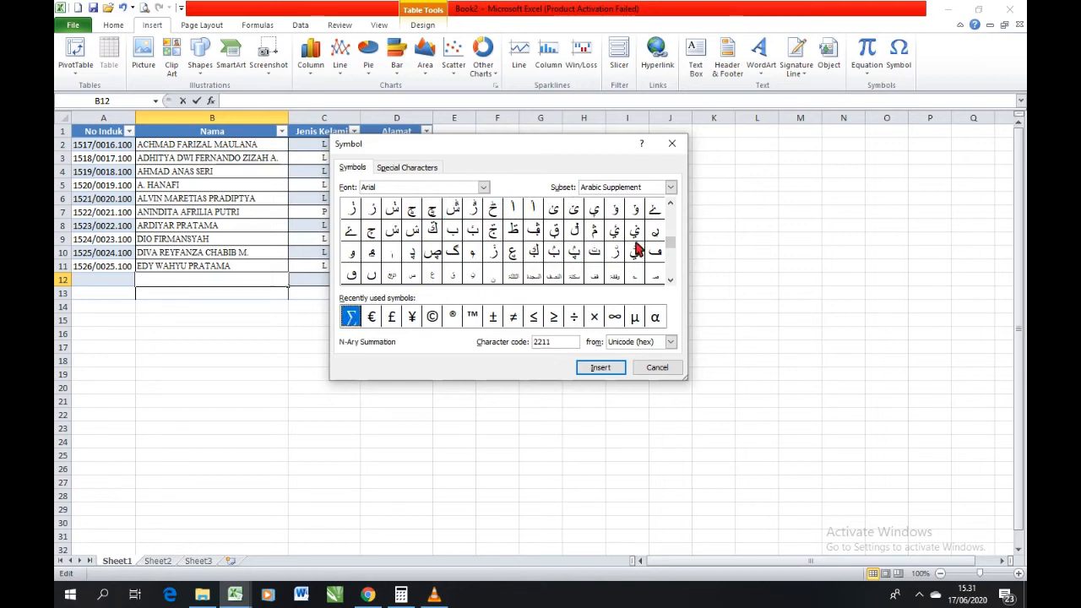
click(617, 372)
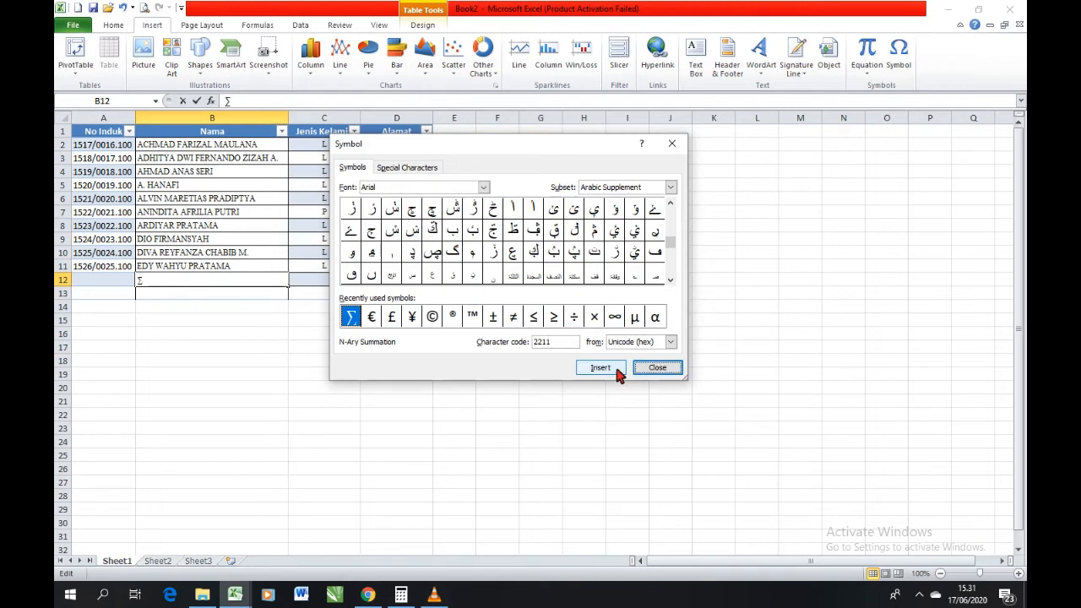
click(649, 369)
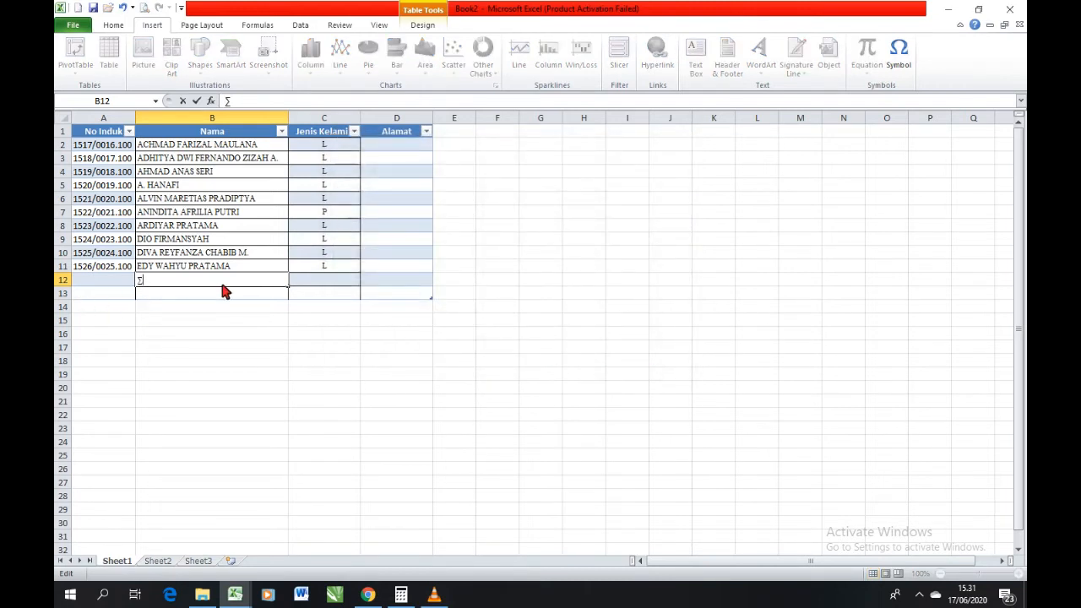
text(AB)
key(Return)
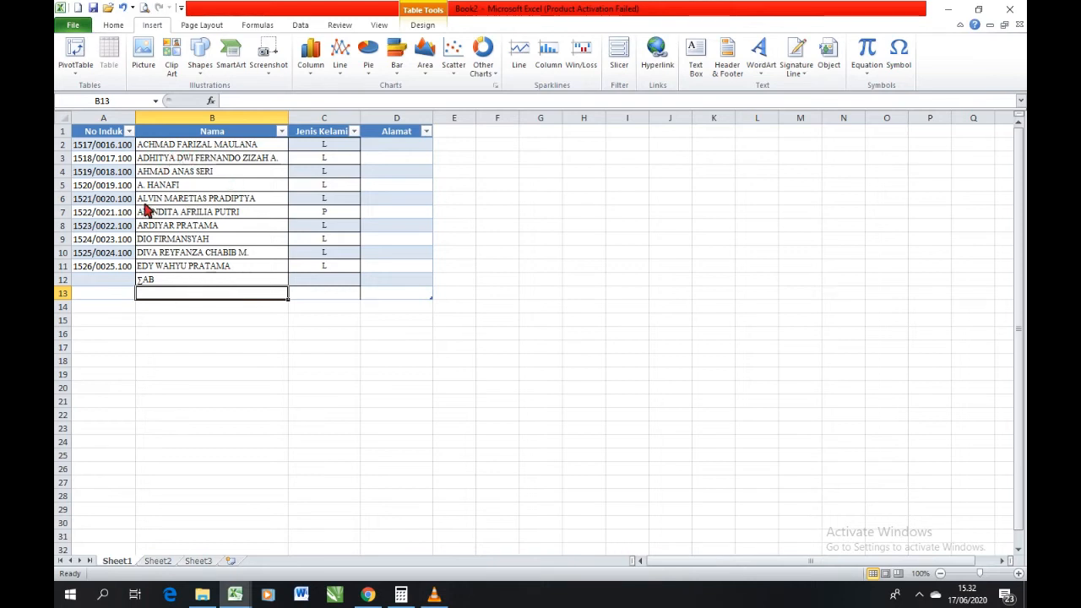
Move the student's name from cell B2 to the empty cell B13 by cutting and pasting it.
click(169, 147)
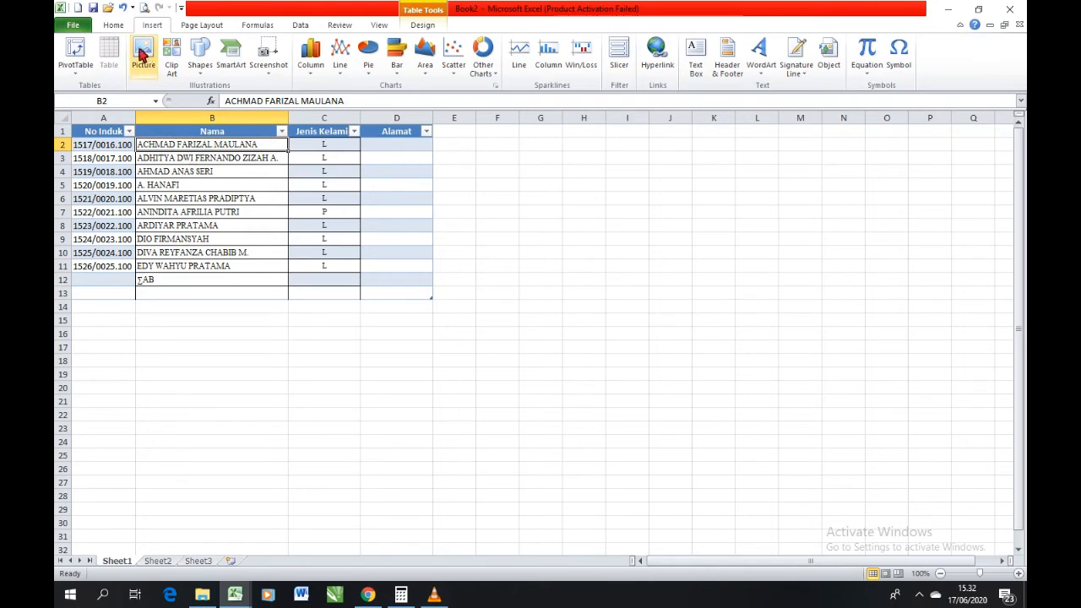
click(115, 26)
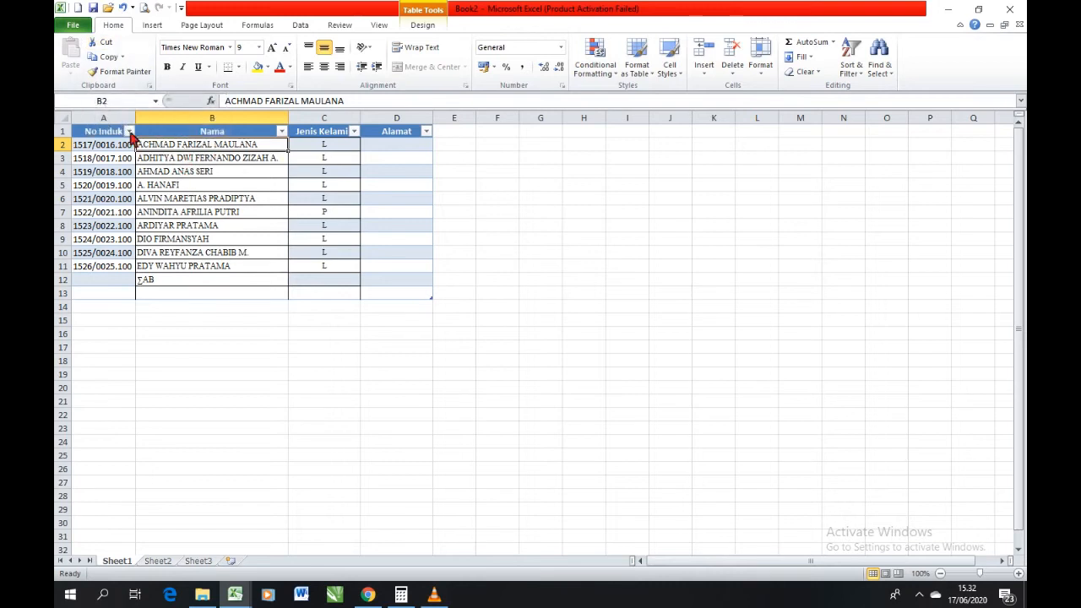
click(109, 47)
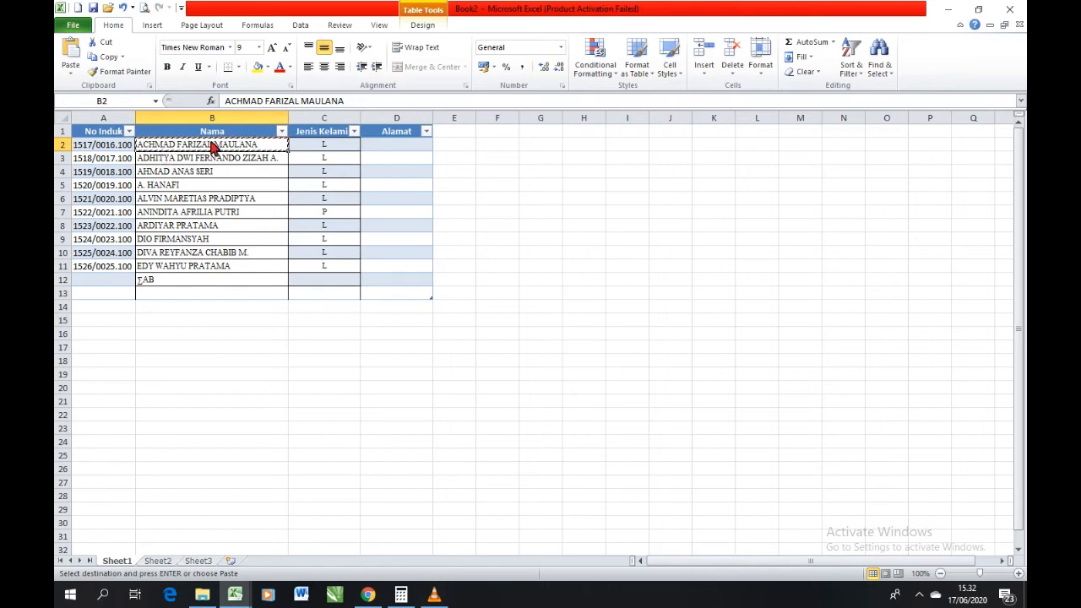
click(226, 298)
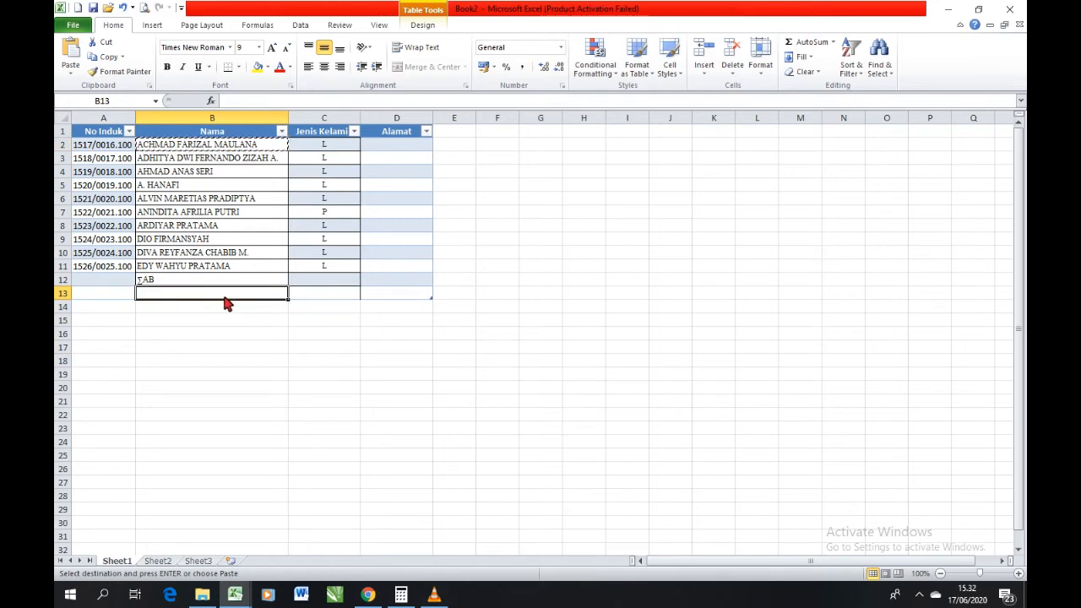
click(71, 53)
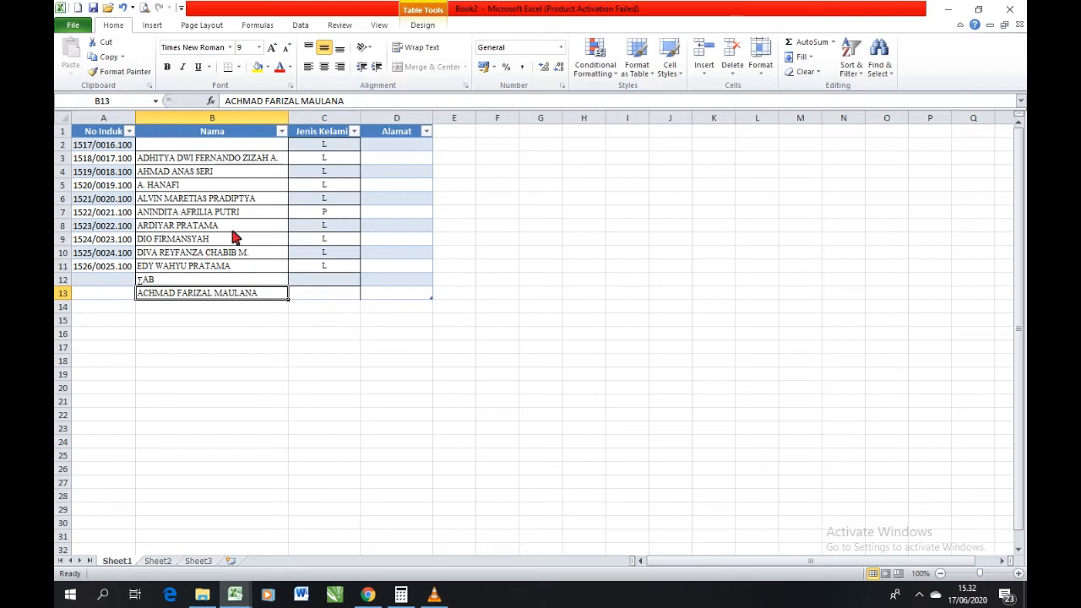
Copy the student's name from cell B6 and paste it into the empty cell B2.
click(165, 175)
click(168, 186)
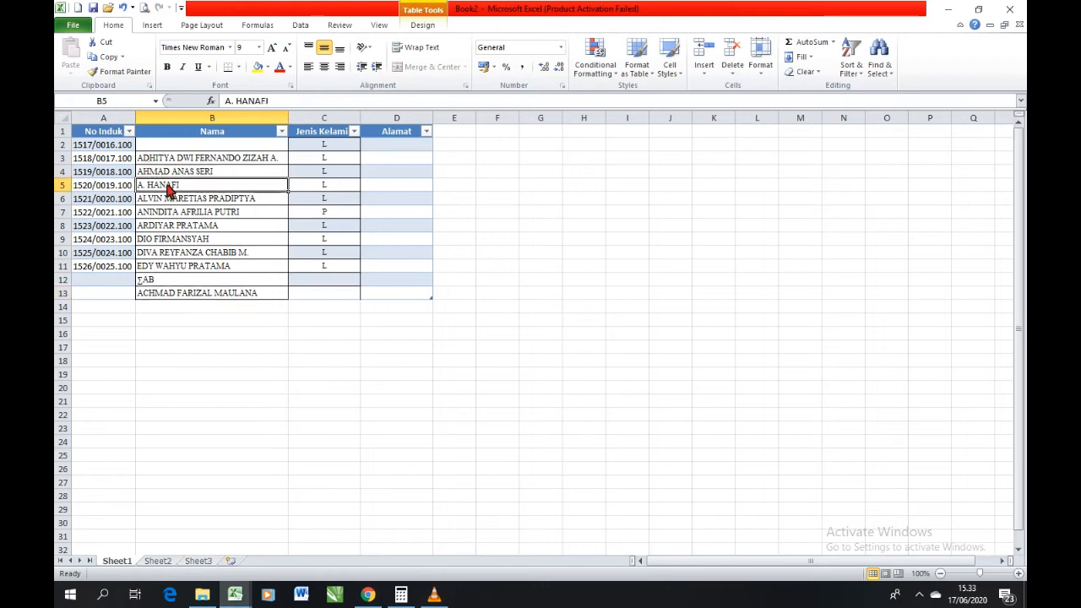
click(171, 199)
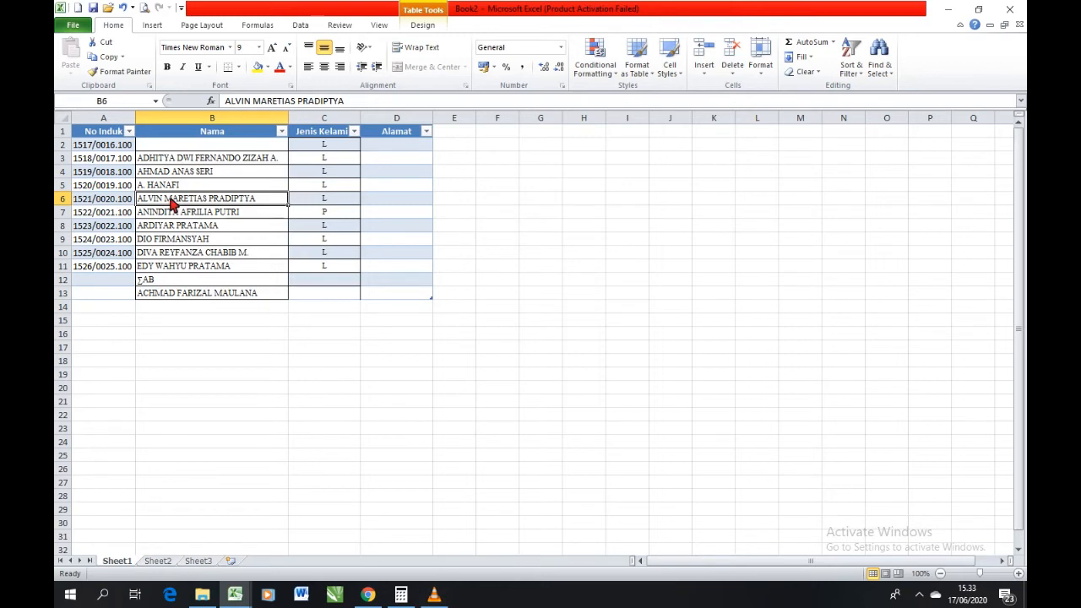
click(98, 59)
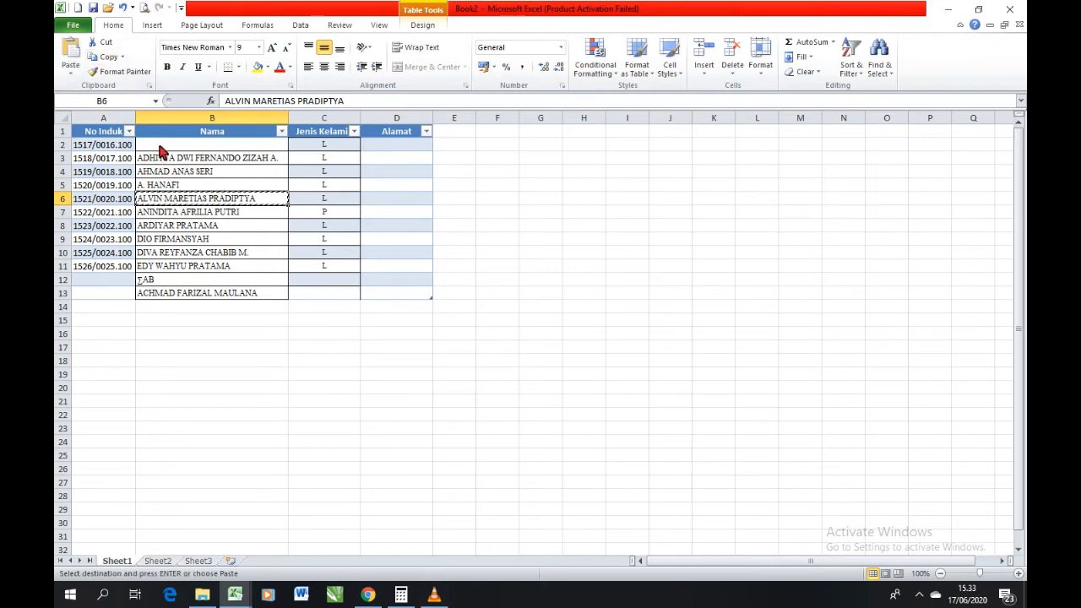
click(161, 147)
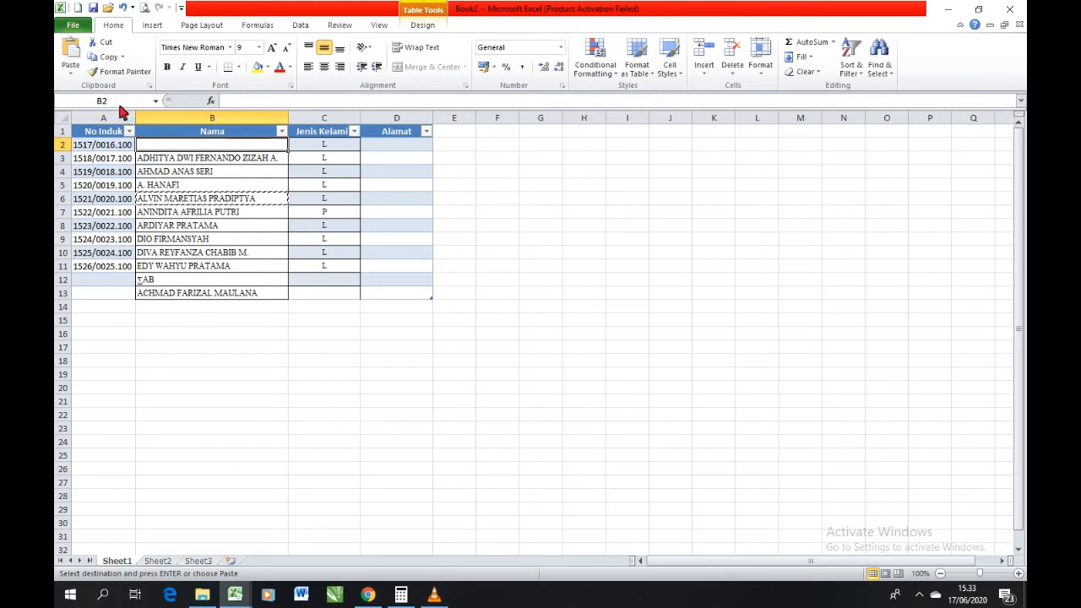
click(71, 56)
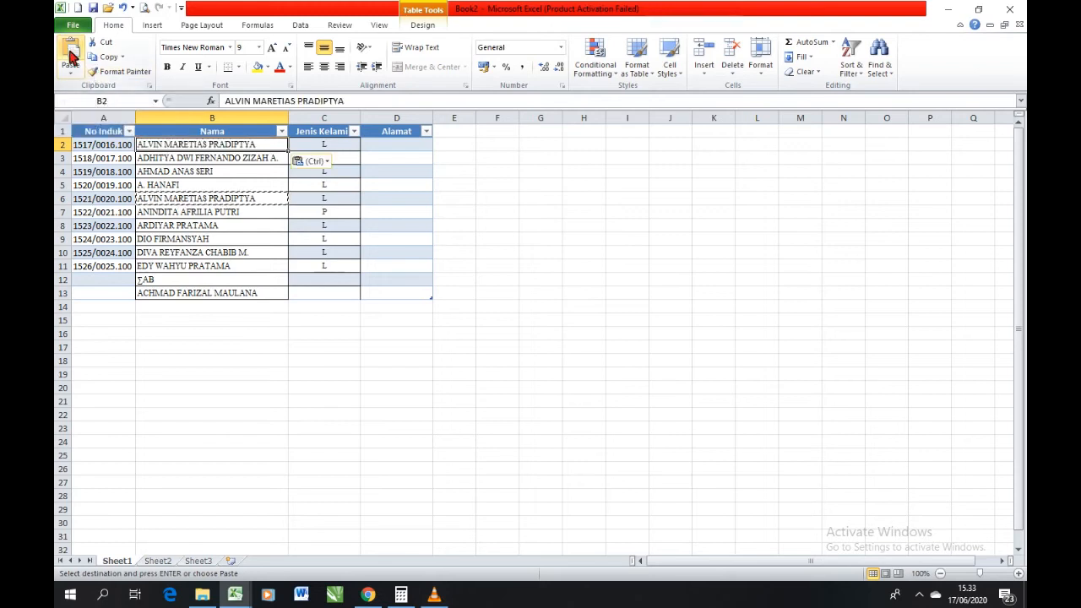
click(164, 199)
double_click(163, 148)
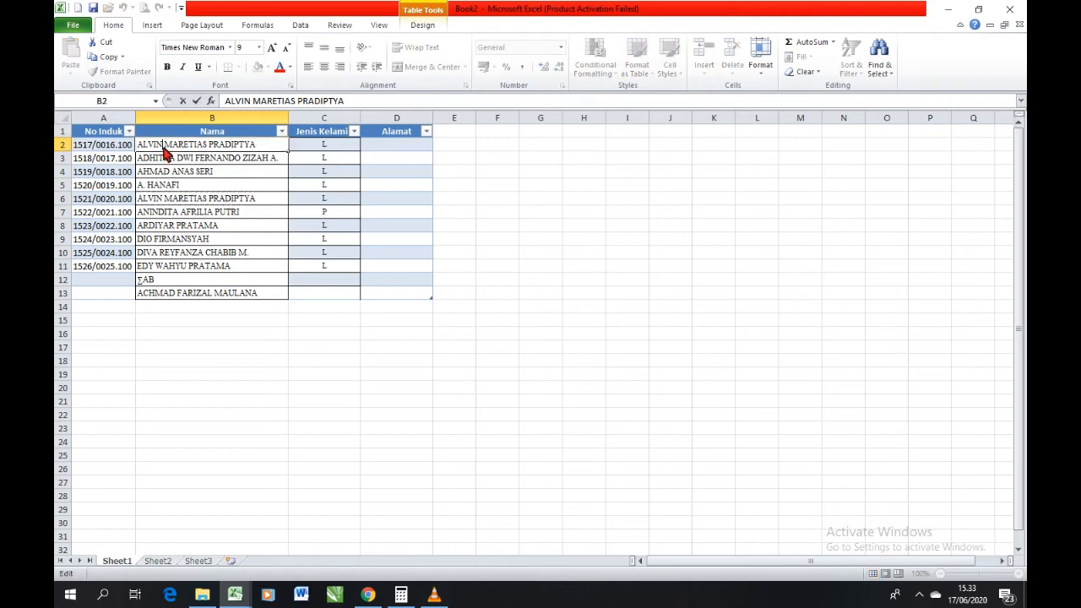
click(166, 161)
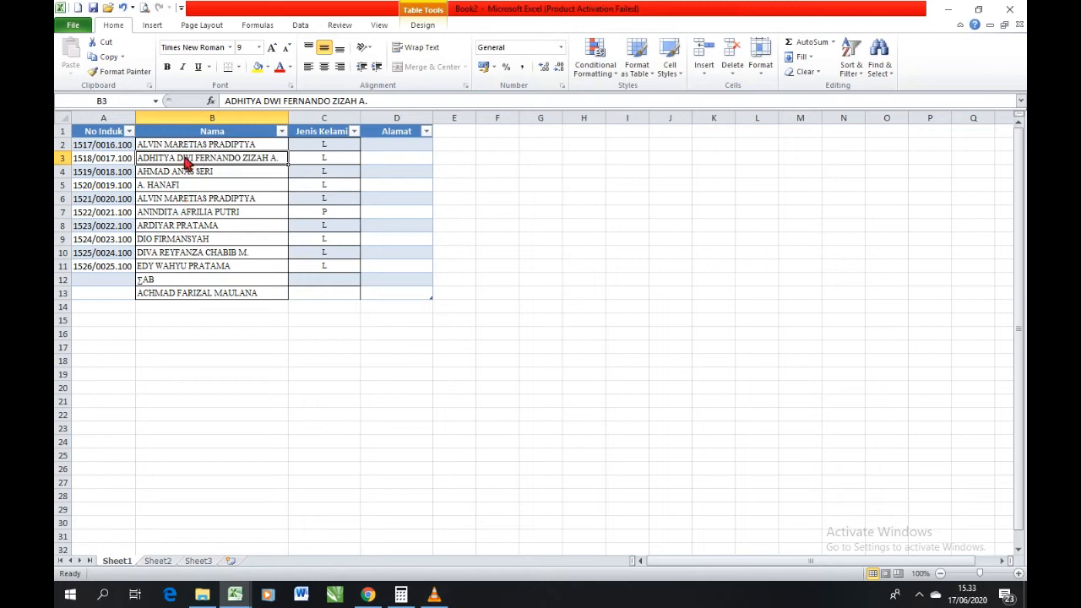
click(238, 202)
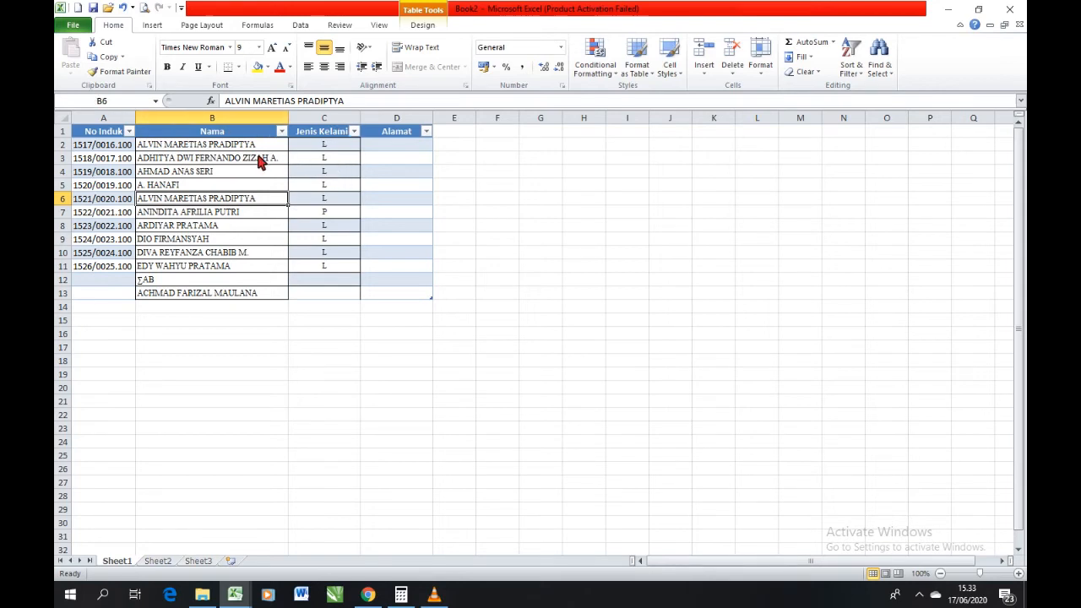
click(240, 241)
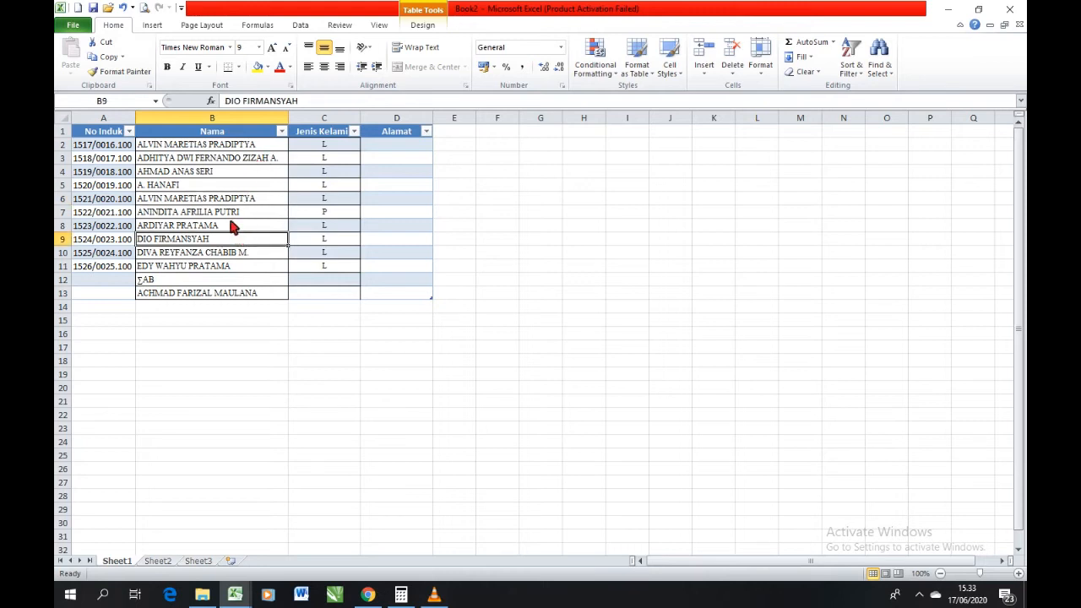
Copy the No Induk entry in cell A2 and look over the paste options for cell D2 without pasting.
click(109, 148)
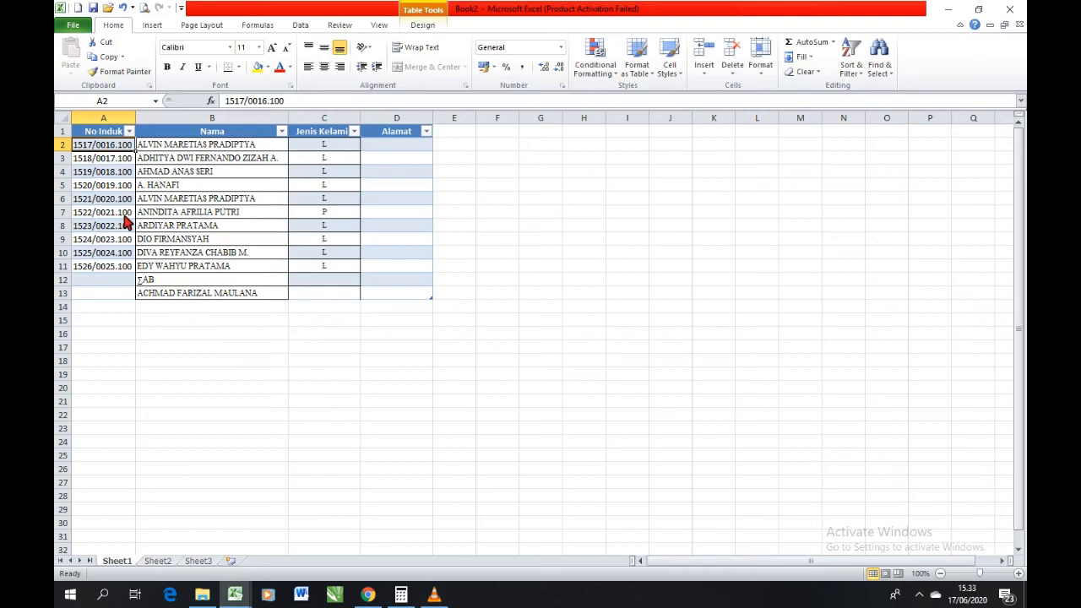
click(113, 60)
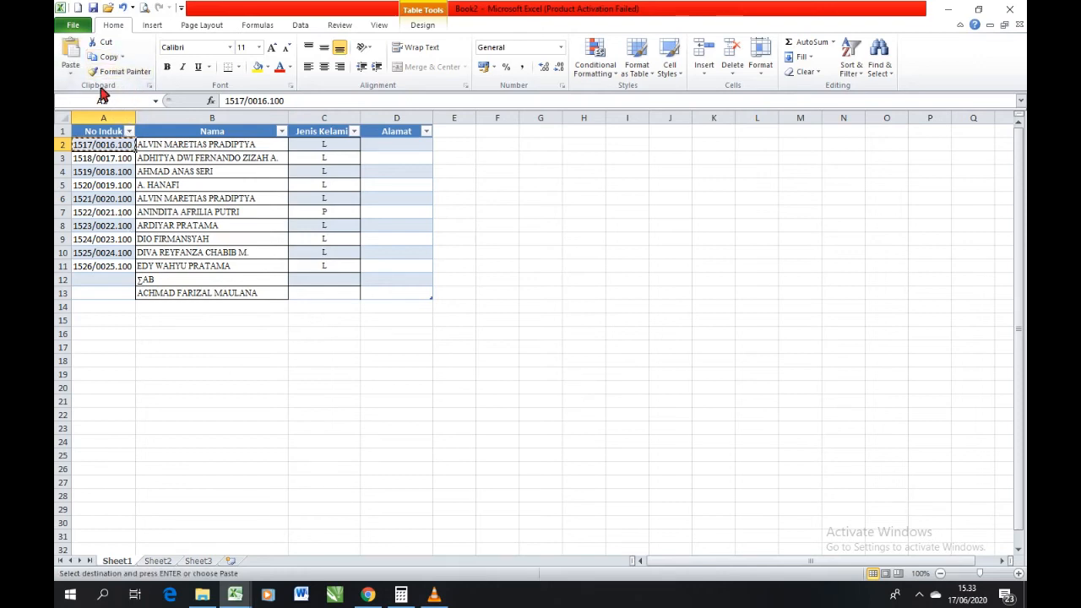
click(377, 151)
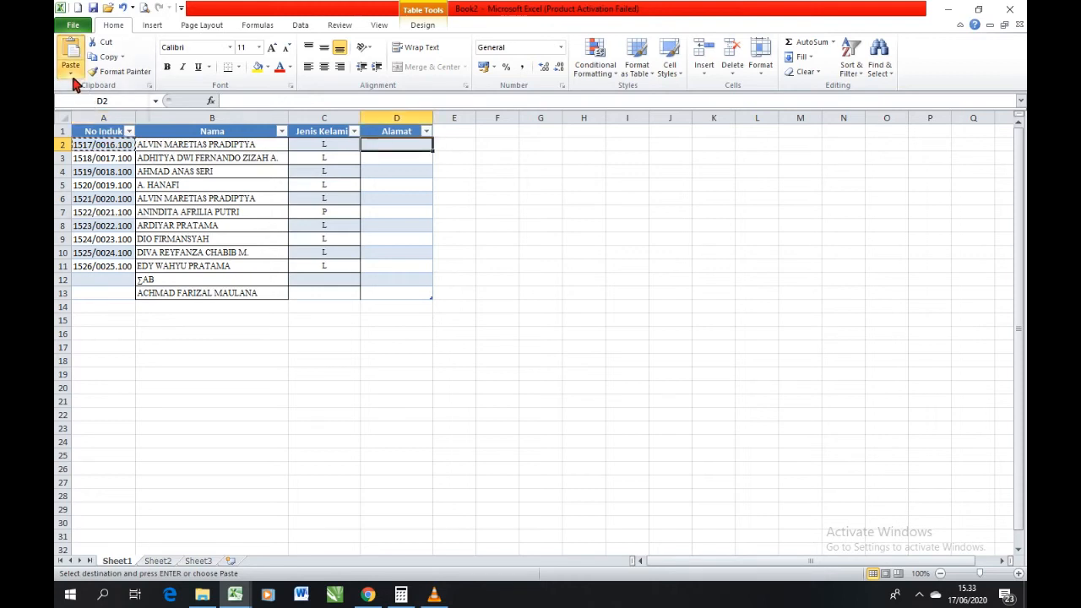
click(71, 74)
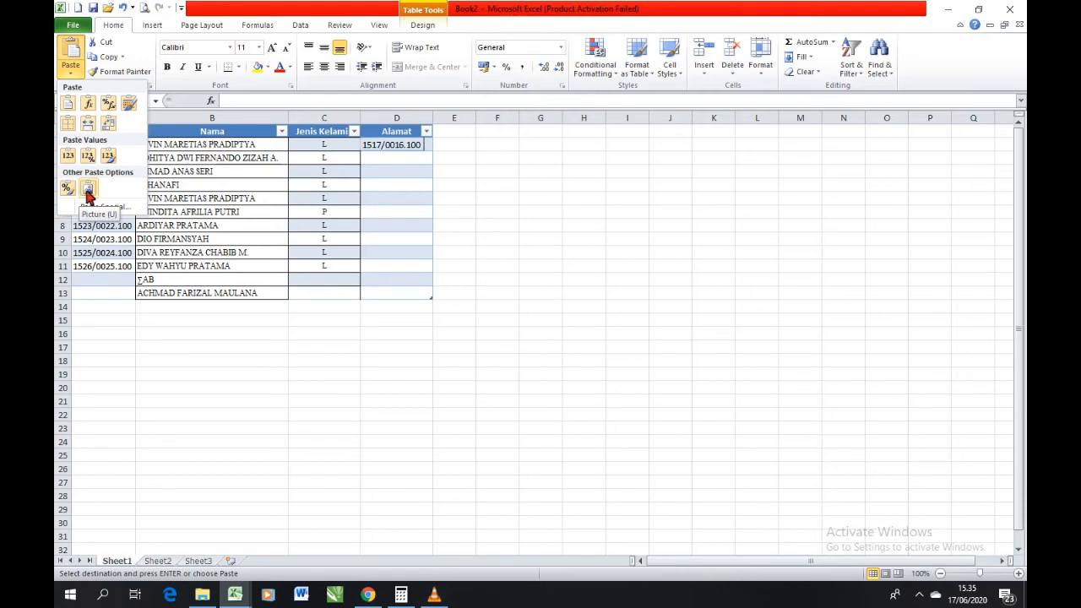
click(74, 69)
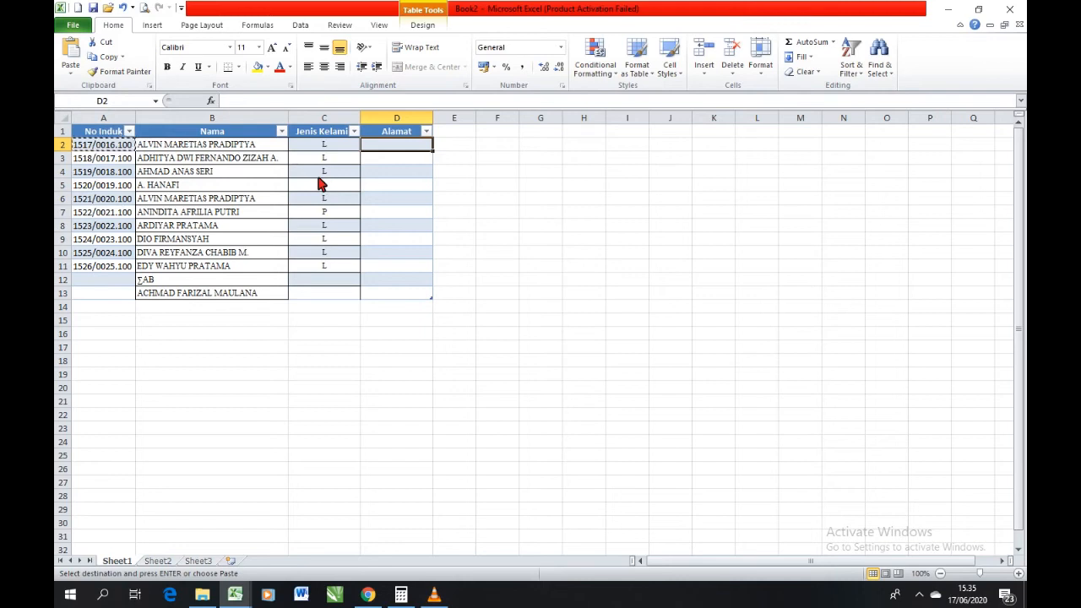
click(196, 161)
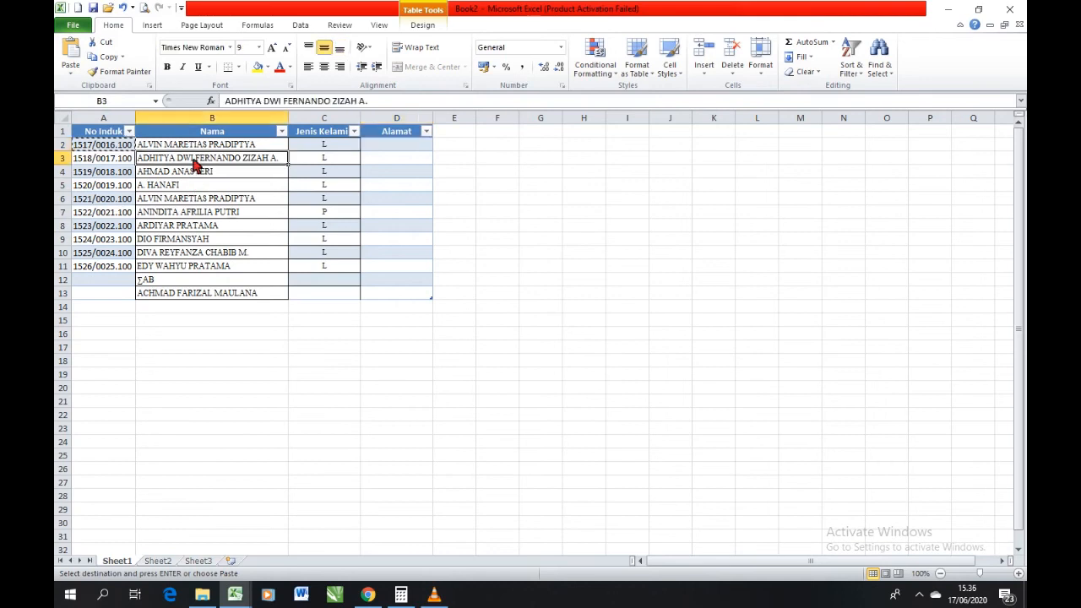
click(315, 149)
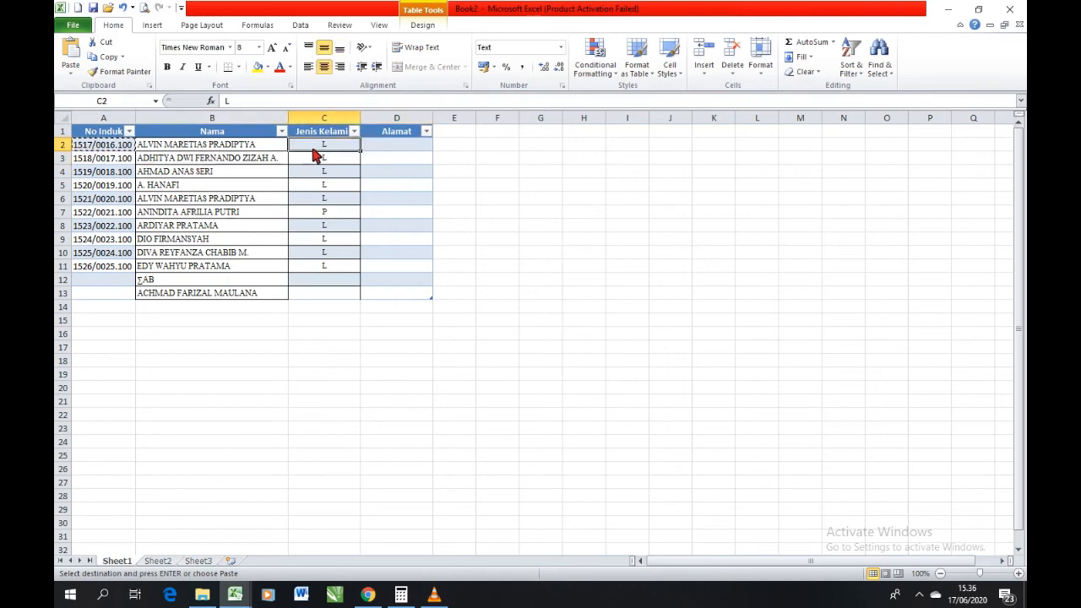
double_click(314, 157)
Find all cells on the sheet that contain the first name of the student listed in B2.
click(315, 146)
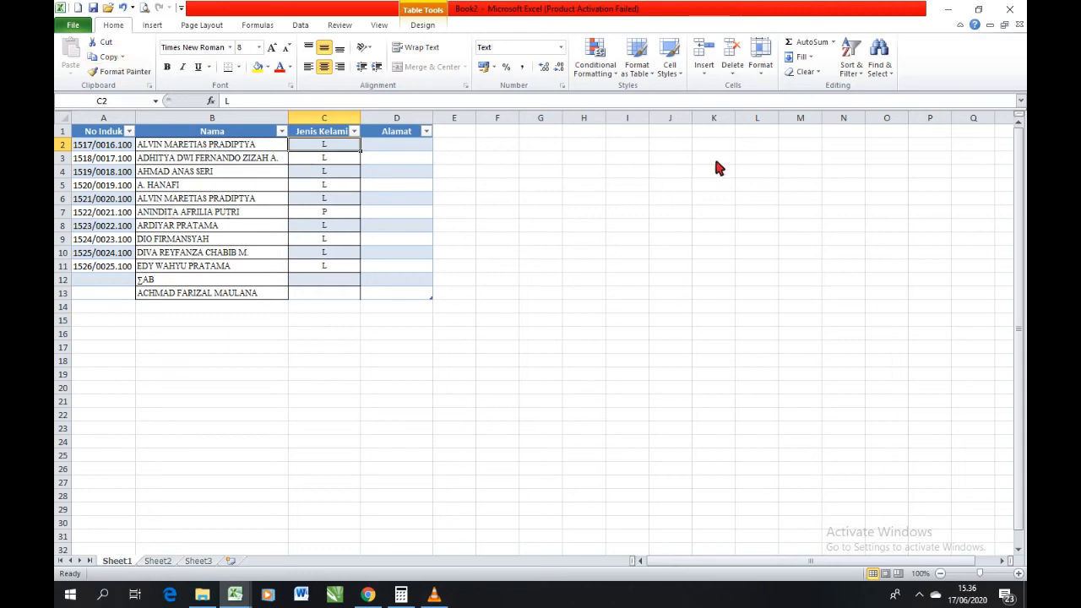
click(888, 82)
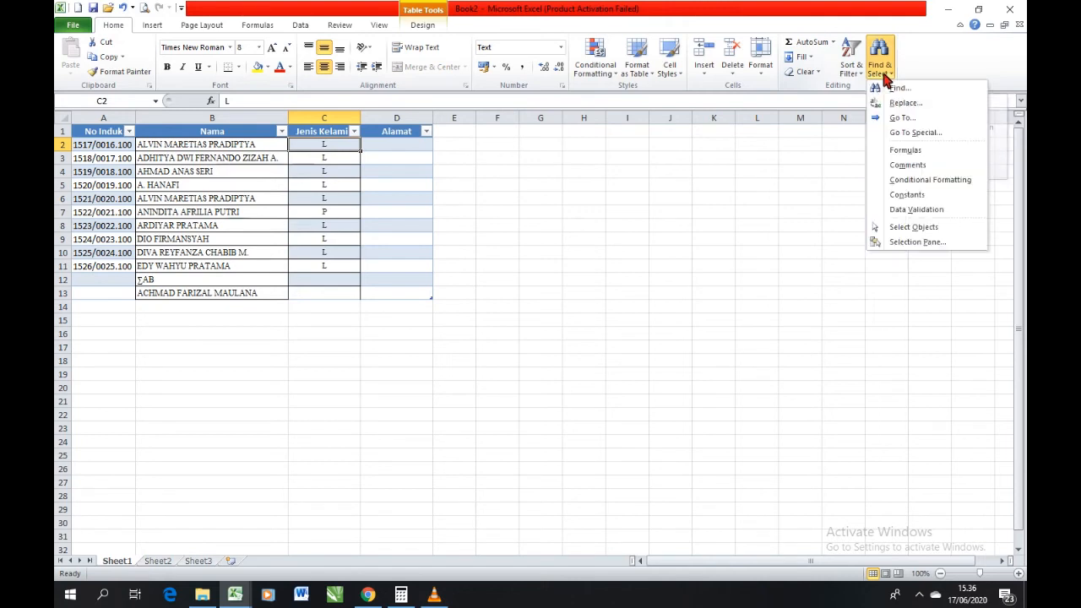
click(898, 88)
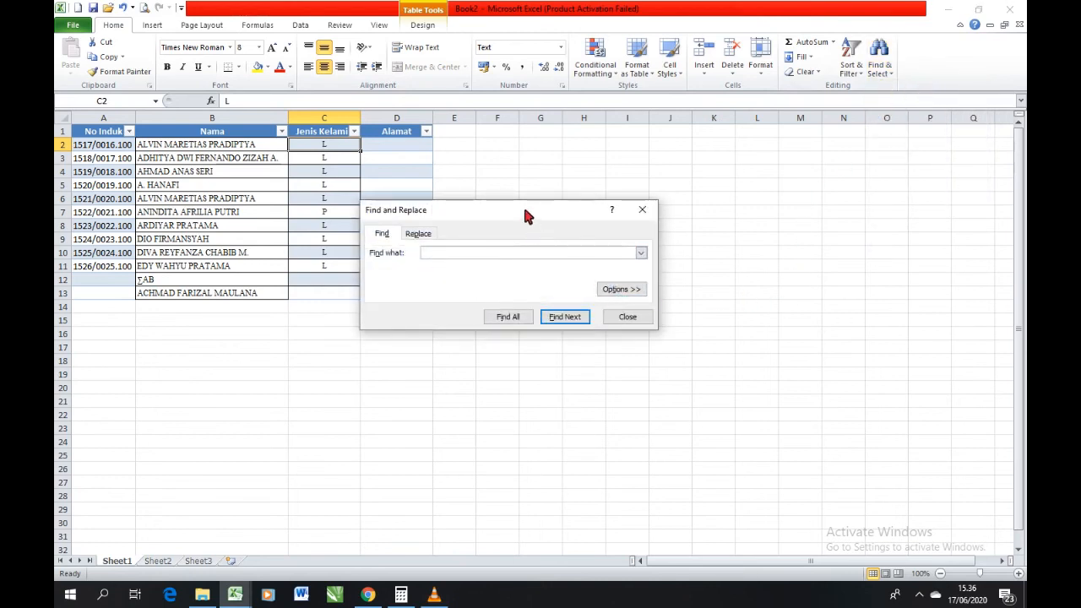
drag(523, 206, 497, 189)
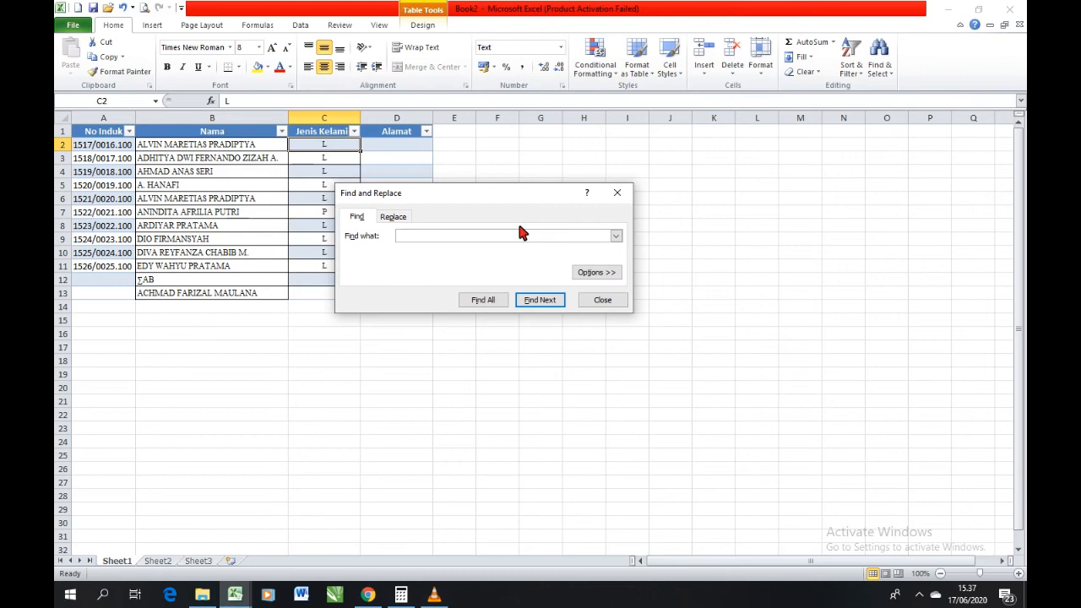
text(alvin)
click(485, 301)
Go back and forth between the matches in B2 and B6 from the search results, and close the search.
click(500, 337)
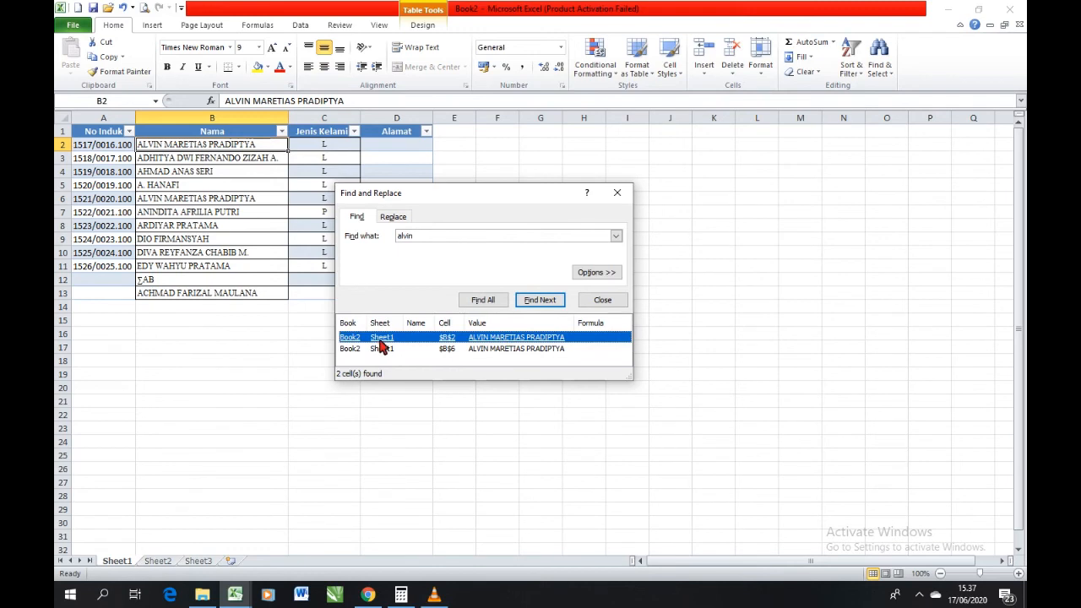
click(490, 350)
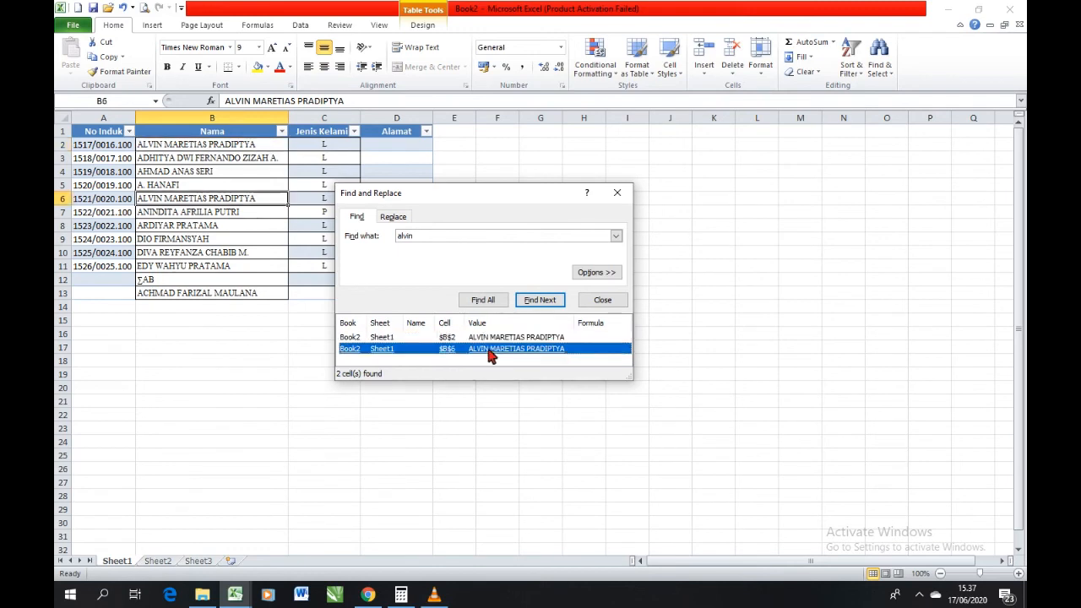
click(492, 339)
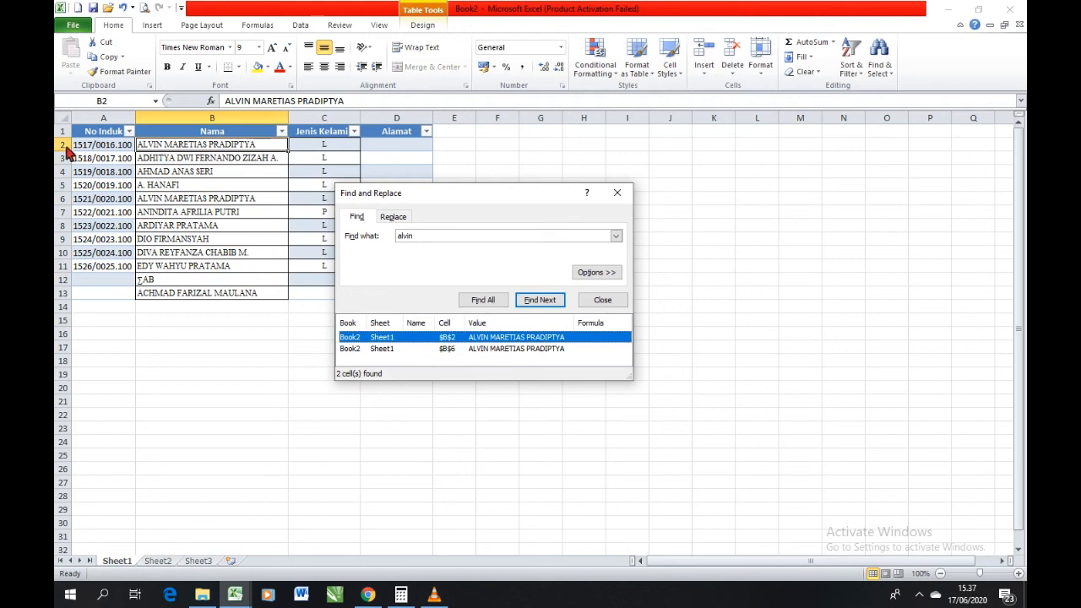
click(494, 349)
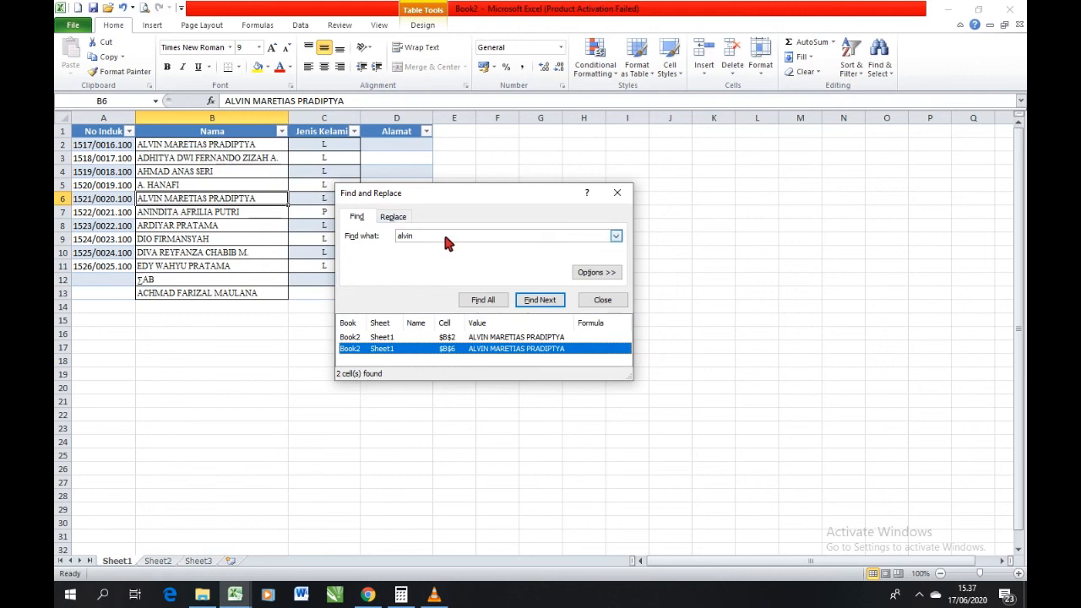
click(617, 193)
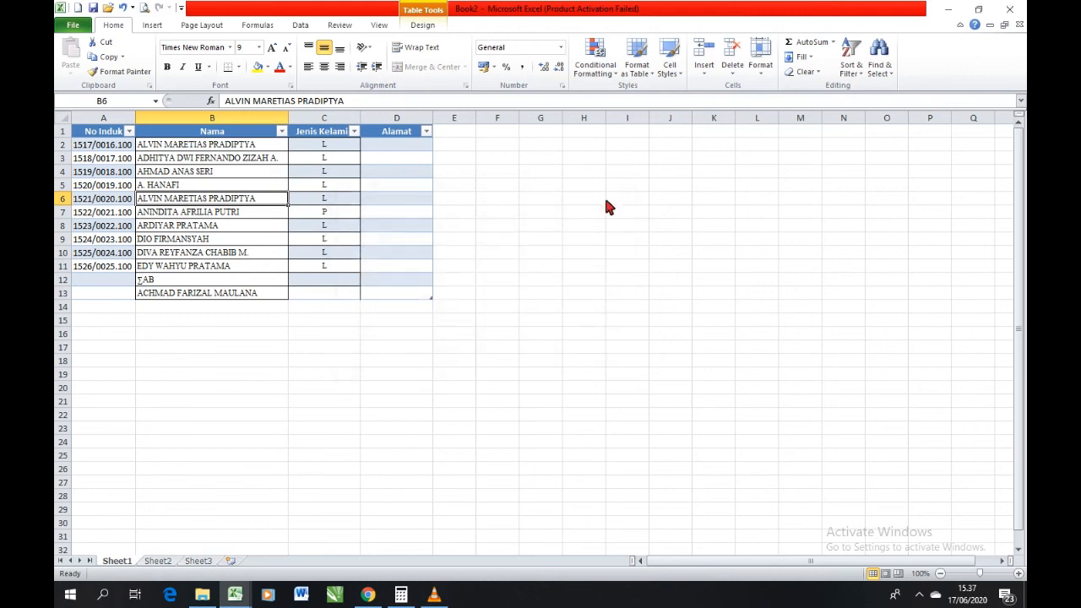
Replace all occurrences of the searched student's first name with a lowercase variant spelled with f instead of v, and select B2.
click(883, 72)
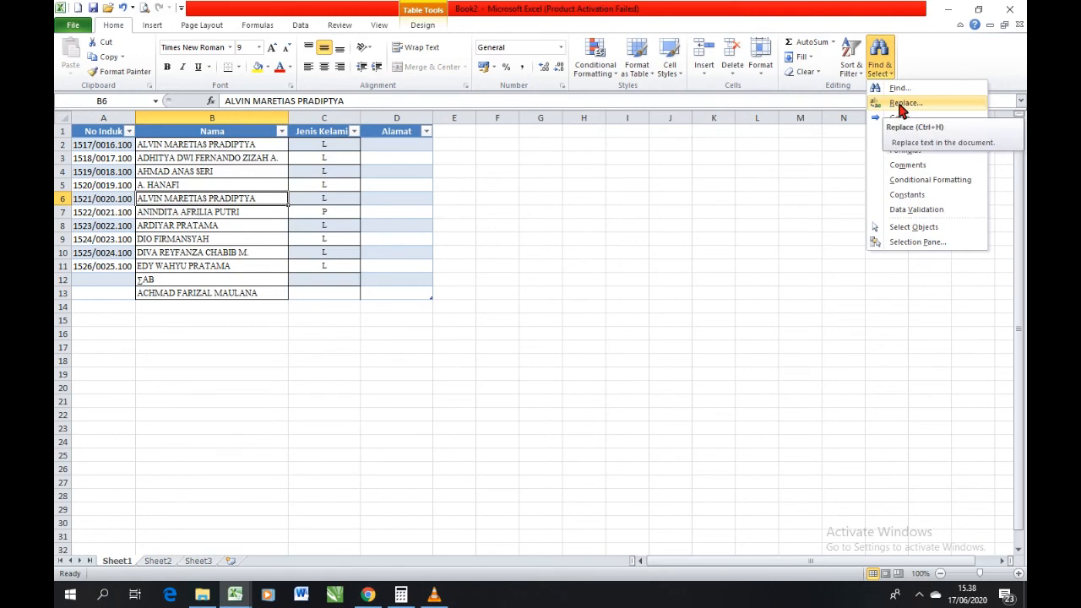
click(900, 105)
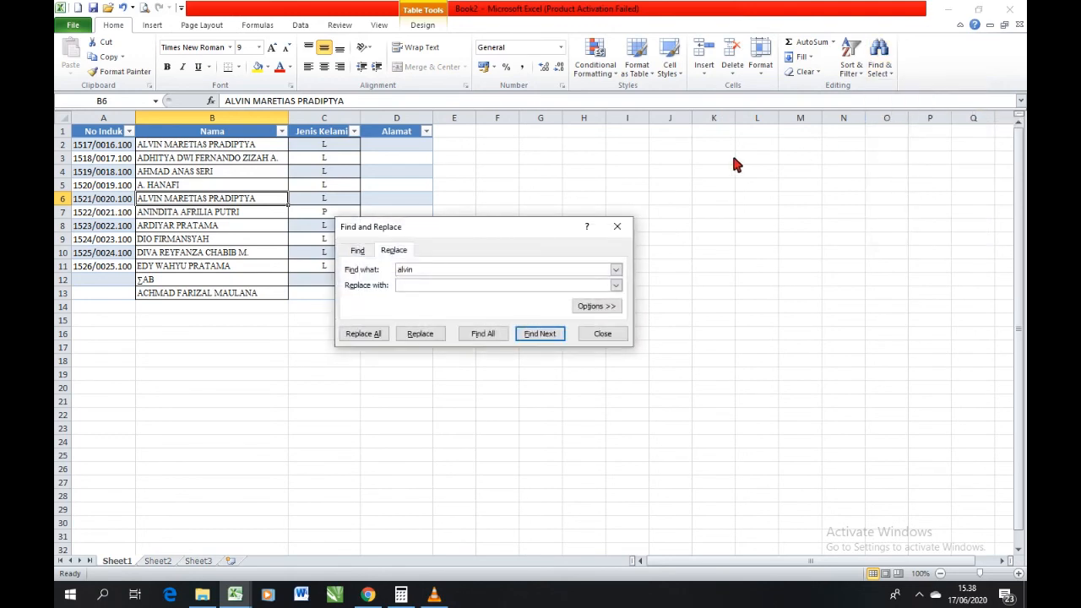
double_click(410, 270)
click(414, 293)
text(alfin)
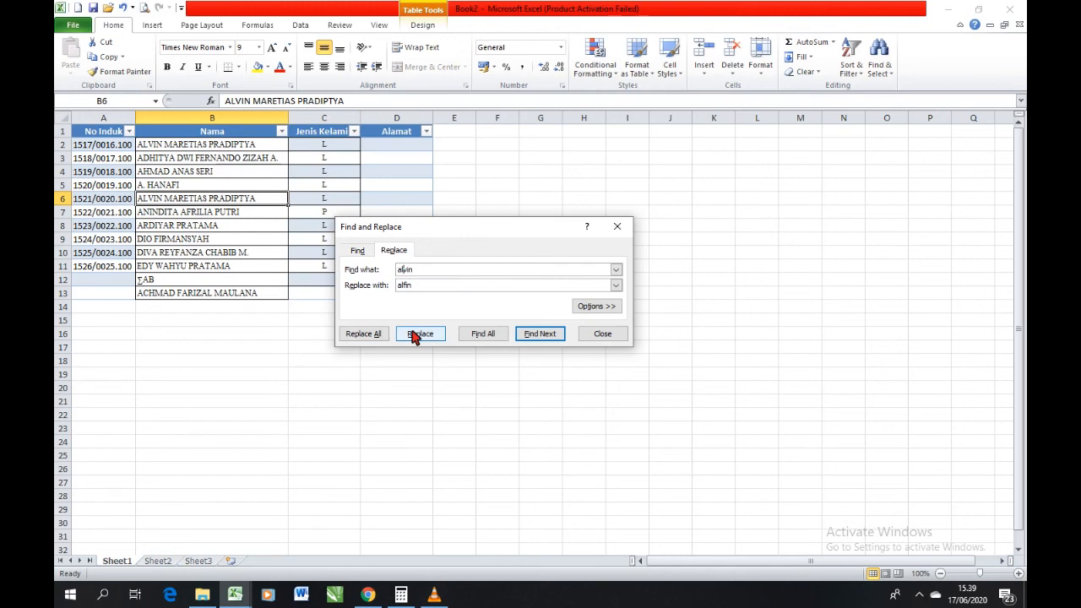
click(363, 334)
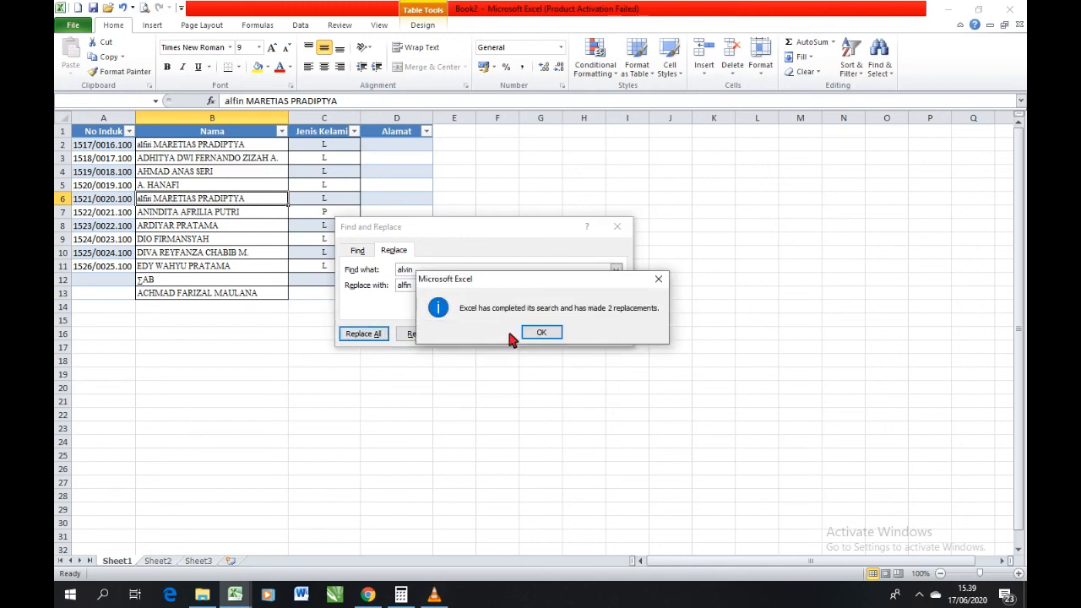
click(541, 332)
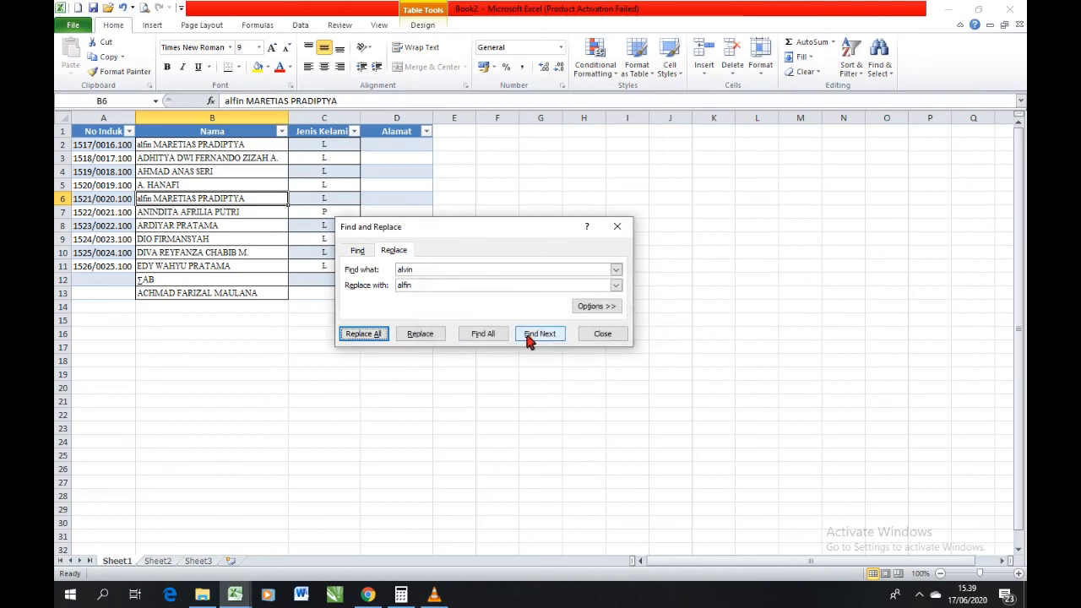
click(151, 152)
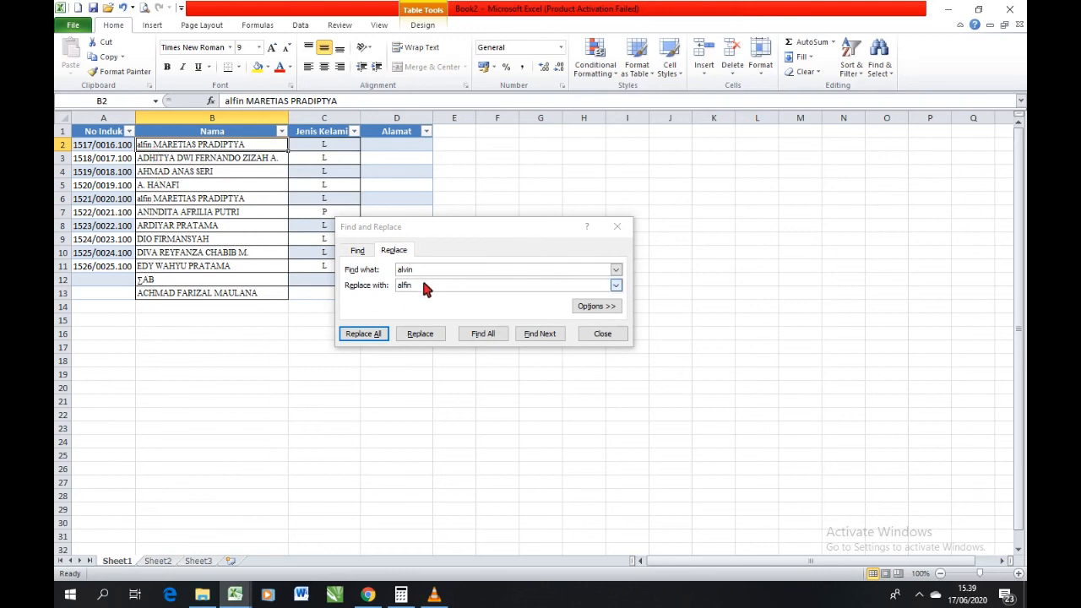
Replace all occurrences of the f-spelled first name with the original v spelling in capitals, and close Find and Replace.
drag(419, 269, 403, 270)
text(fin)
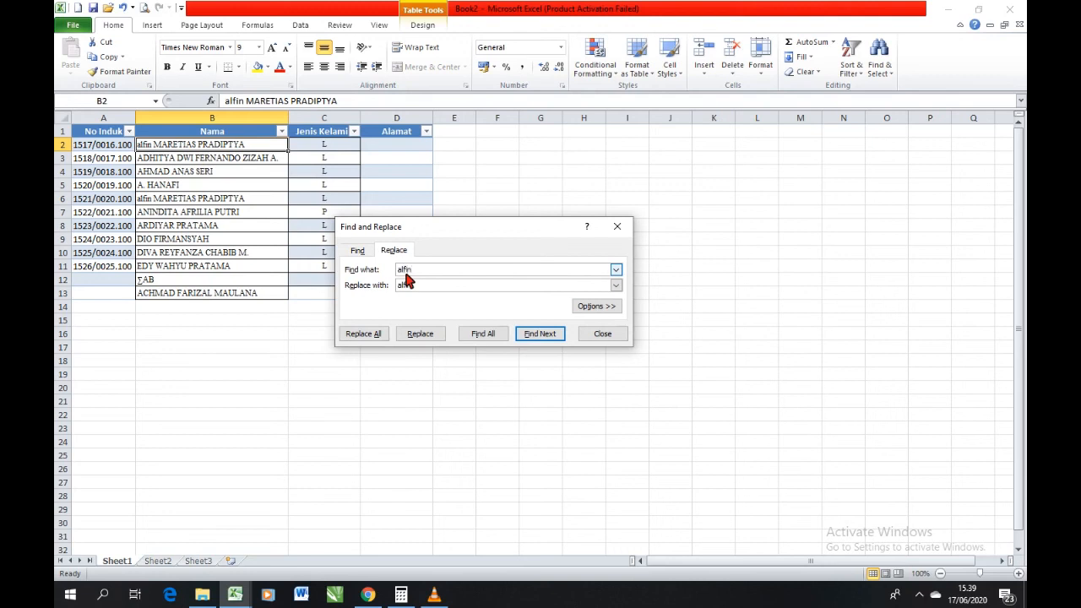
drag(414, 285, 386, 286)
text(ALVIN)
click(358, 335)
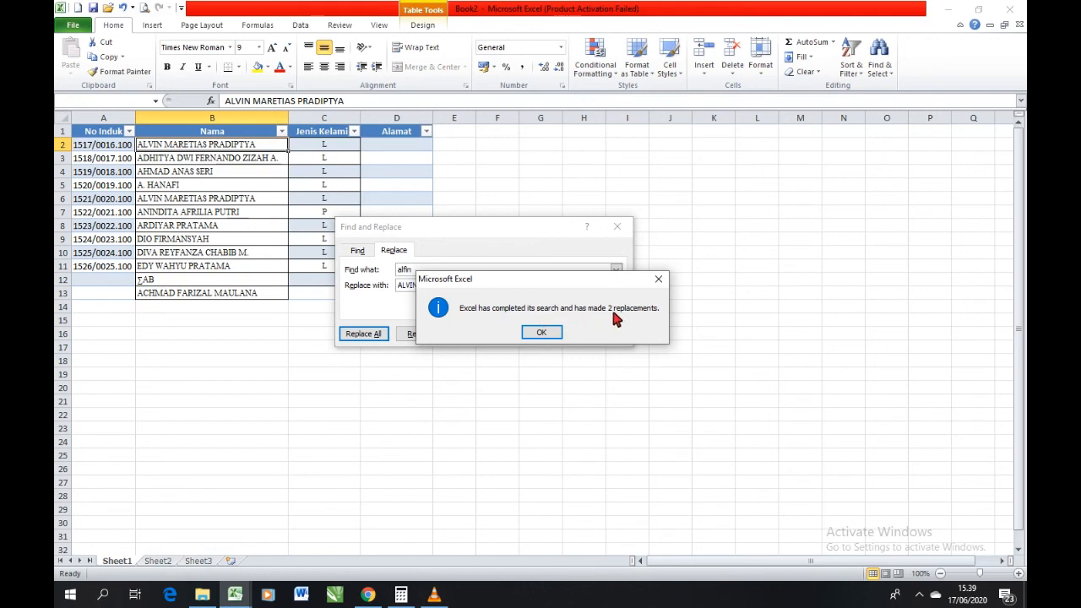
click(545, 333)
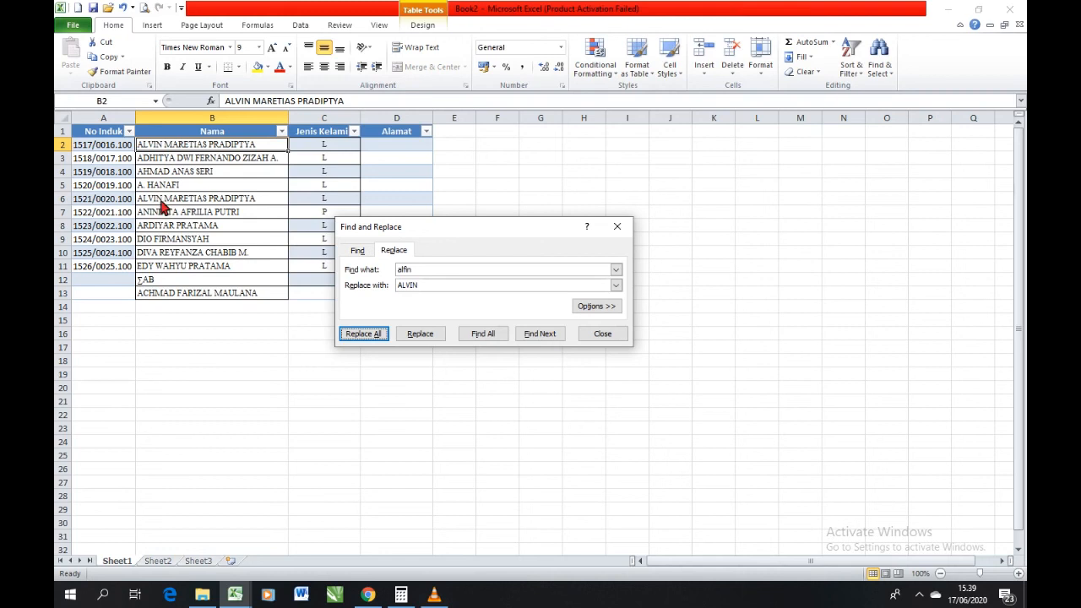
click(589, 335)
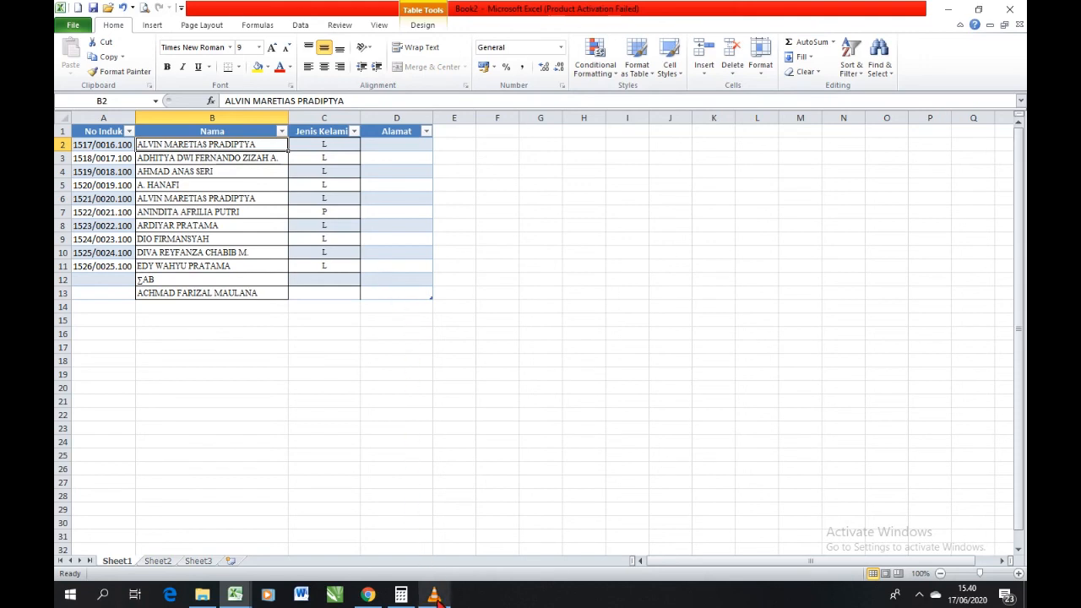
mouse_move(434, 596)
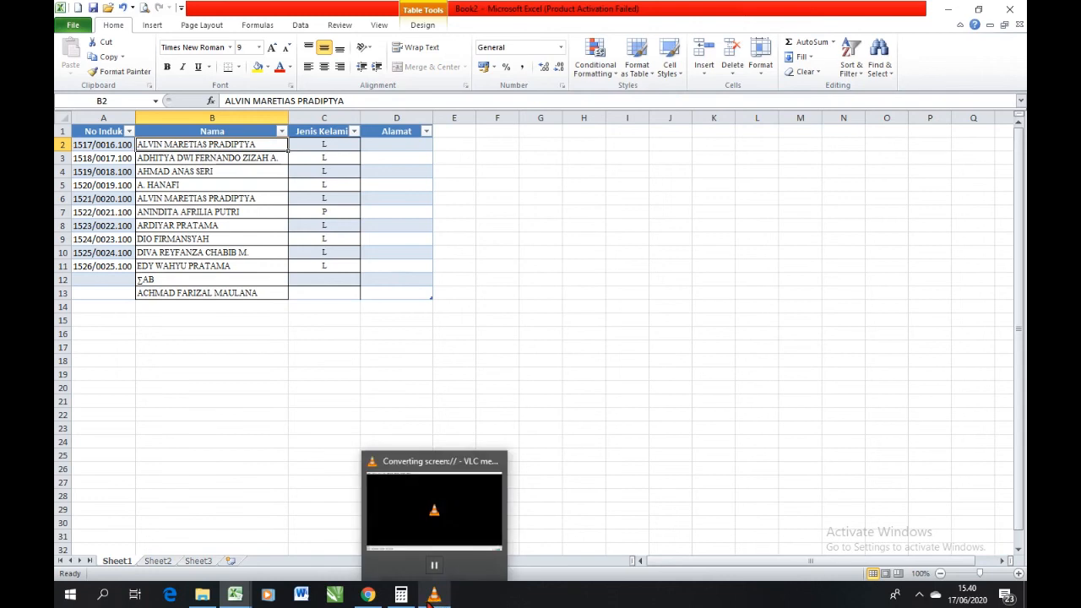